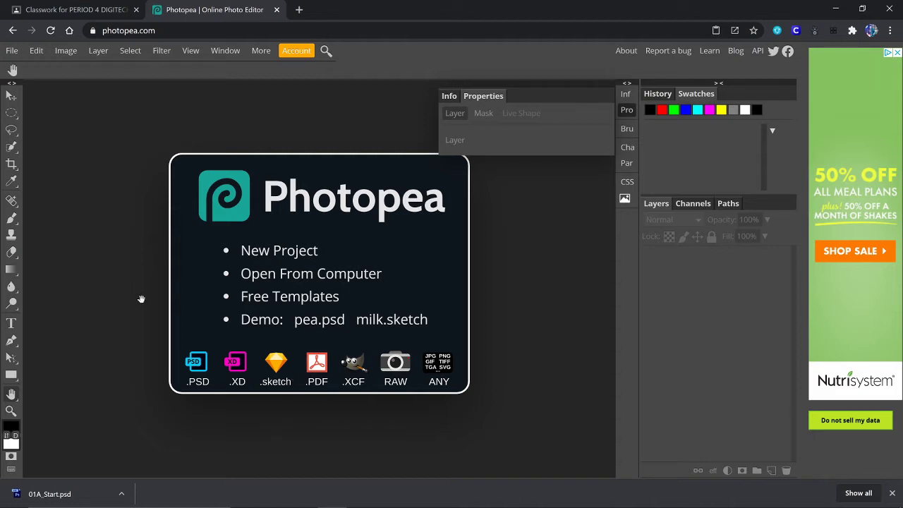
- Switch to the Google Classroom tab that shows the class's Classwork page
click(73, 10)
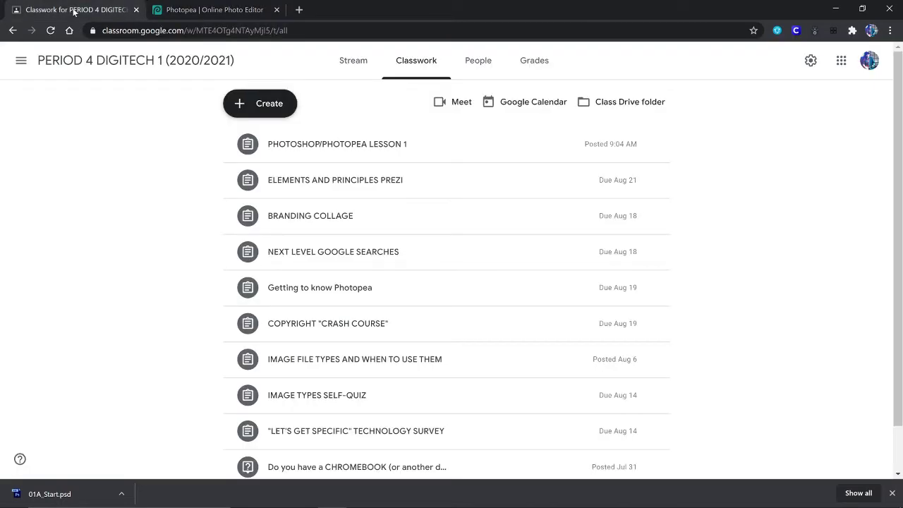
- Open the 01A_Start.psd attachment from PHOTOSHOP/PHOTOPEA LESSON 1 in a new Drive window
click(334, 153)
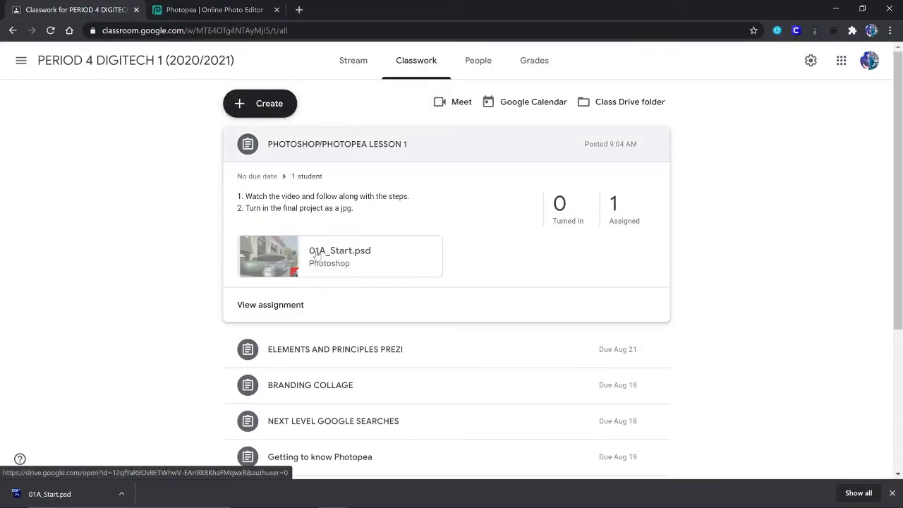
click(361, 251)
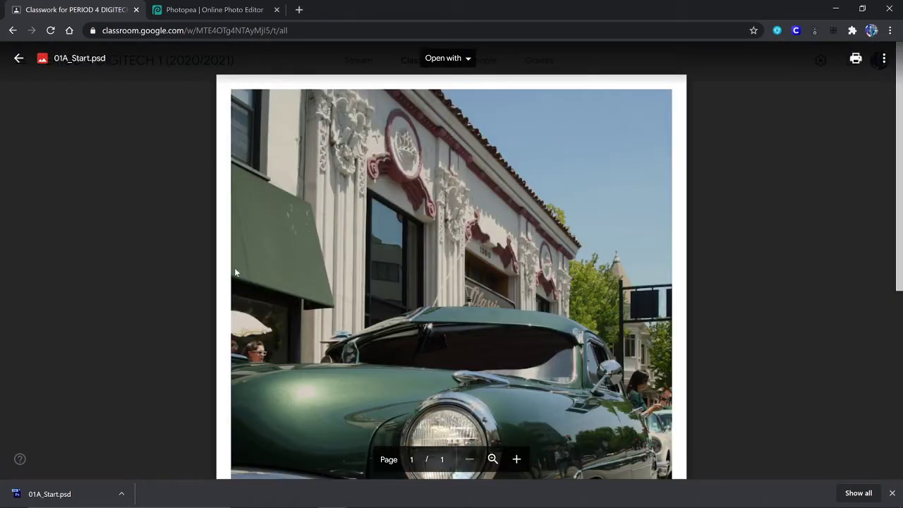
click(884, 62)
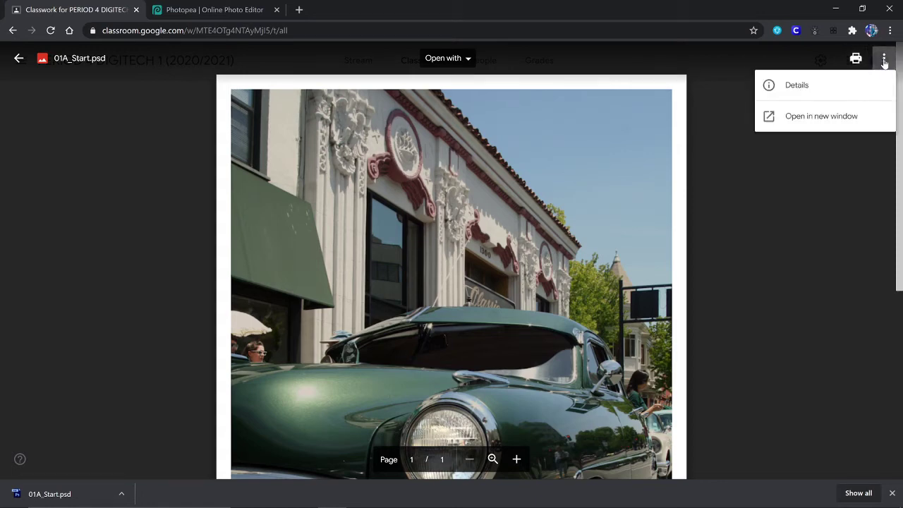
click(837, 120)
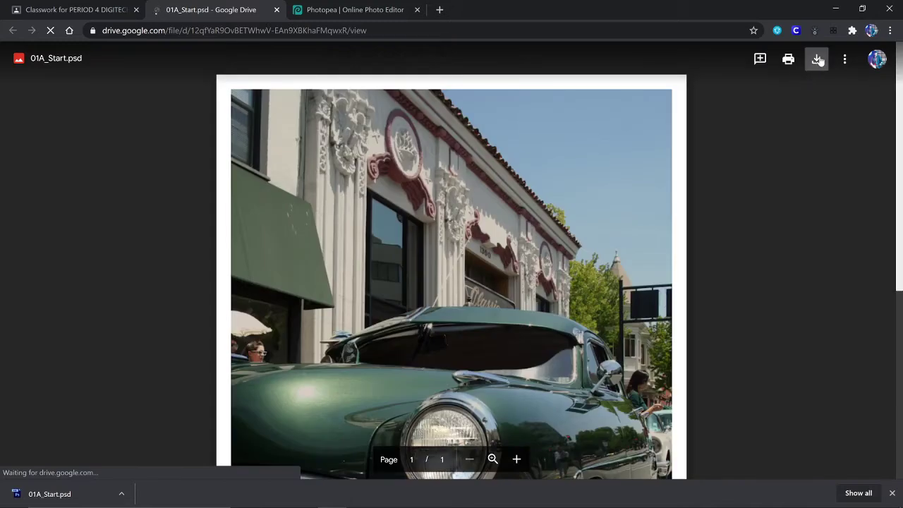
- Download 01A_Start.psd from the Drive viewer and go back to the Photopea tab
click(818, 60)
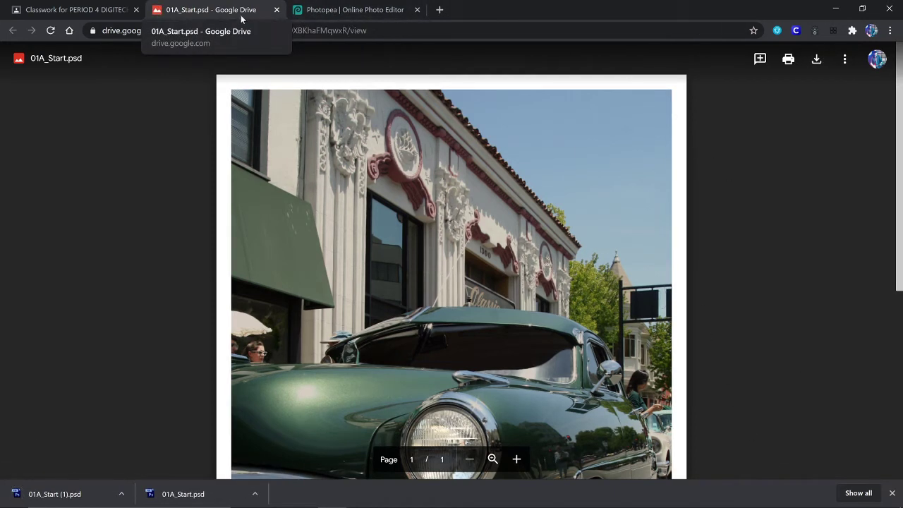
click(357, 12)
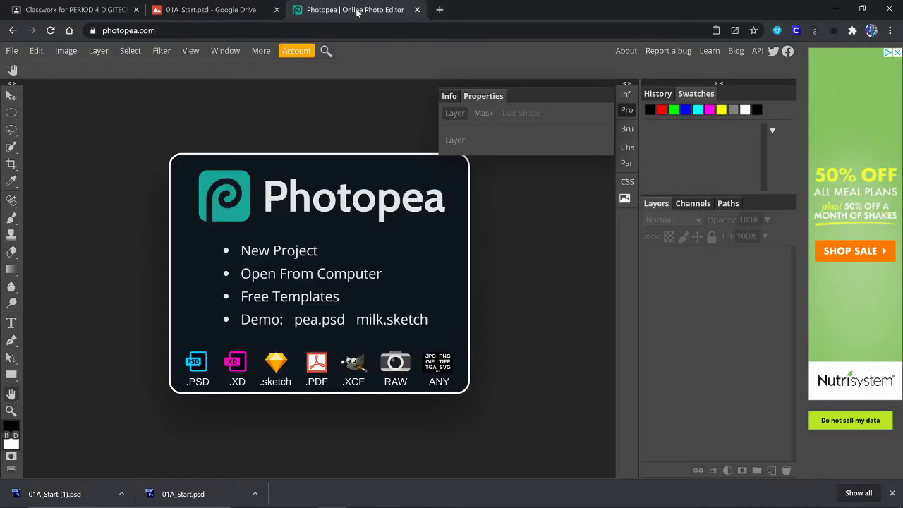
- Open 01A_Start (1) from the Downloads folder with Open From Computer
click(300, 276)
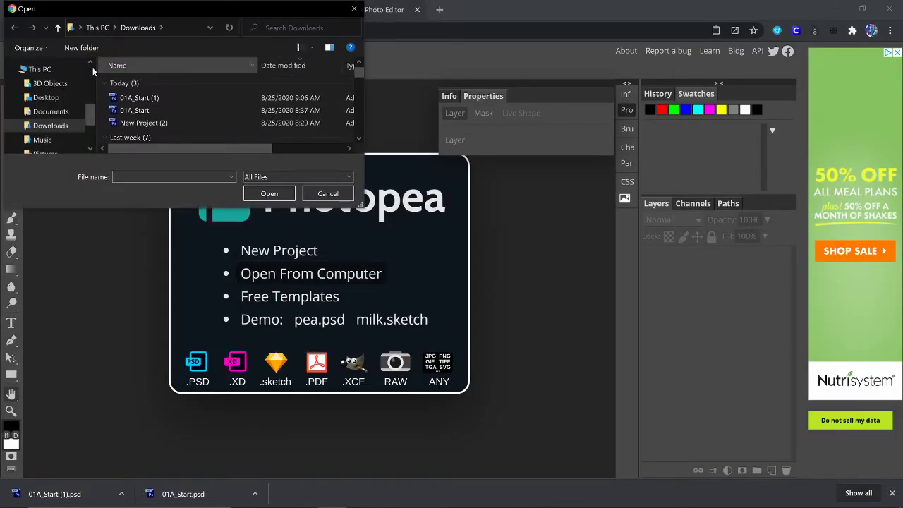
double_click(135, 98)
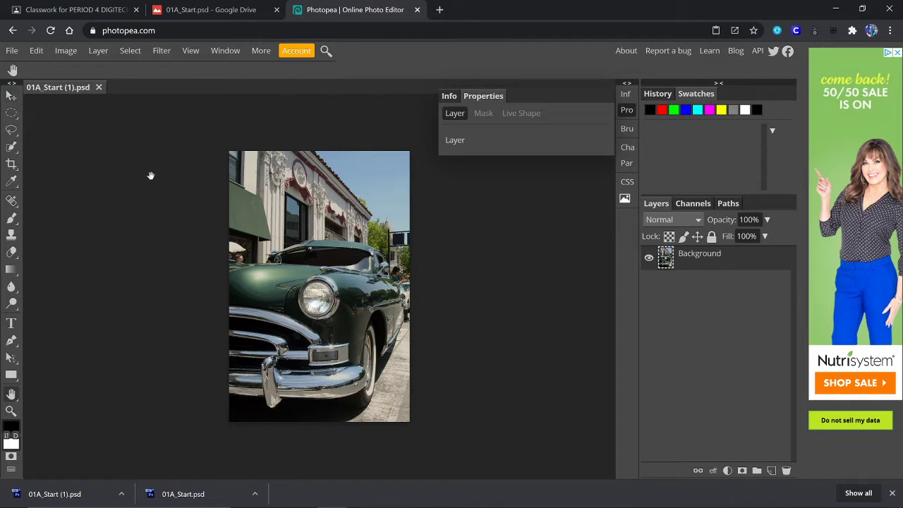
- Select the Move tool, then turn Transform controls on and back off
key(v)
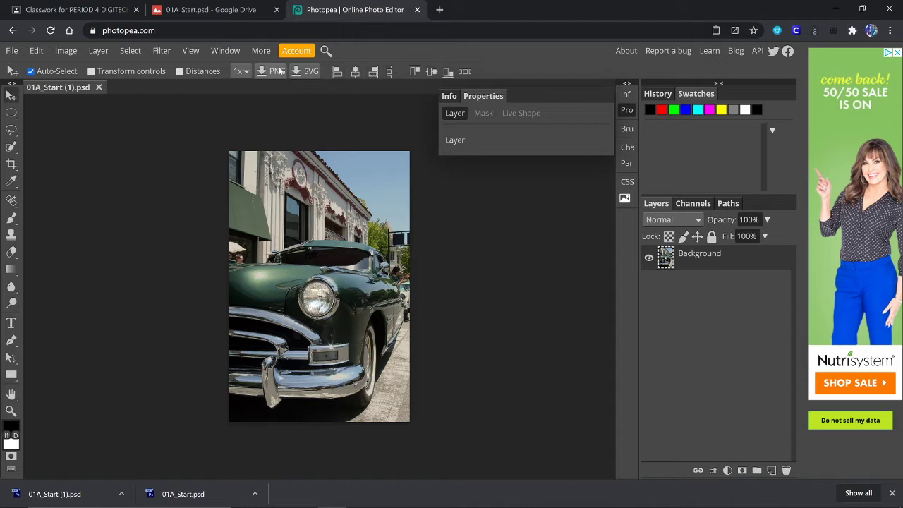
click(91, 72)
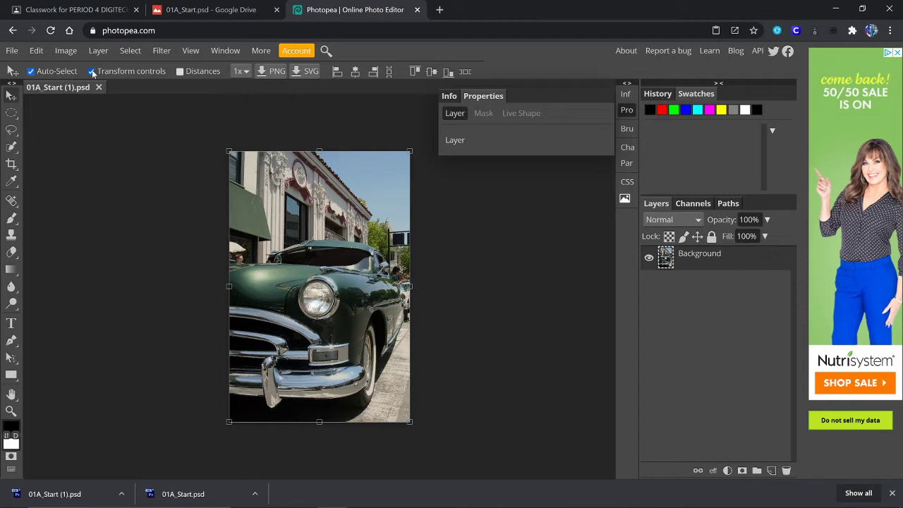
click(92, 72)
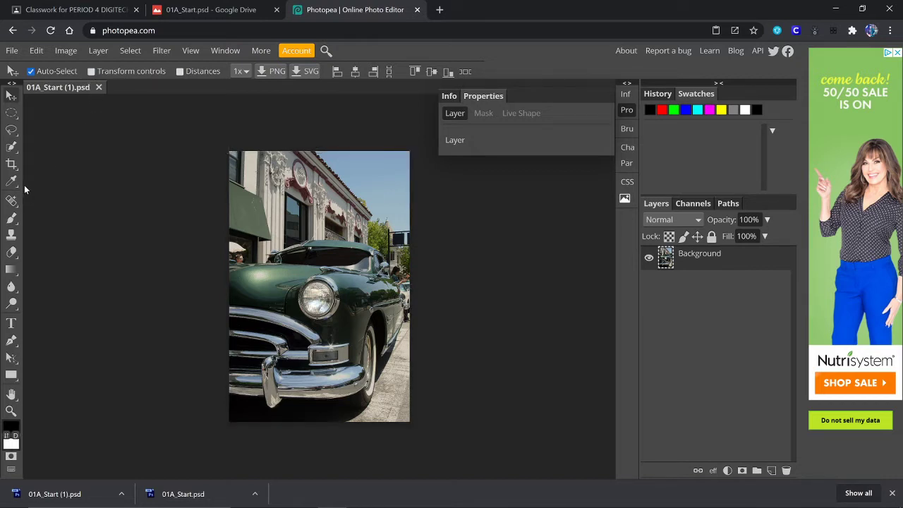
click(11, 117)
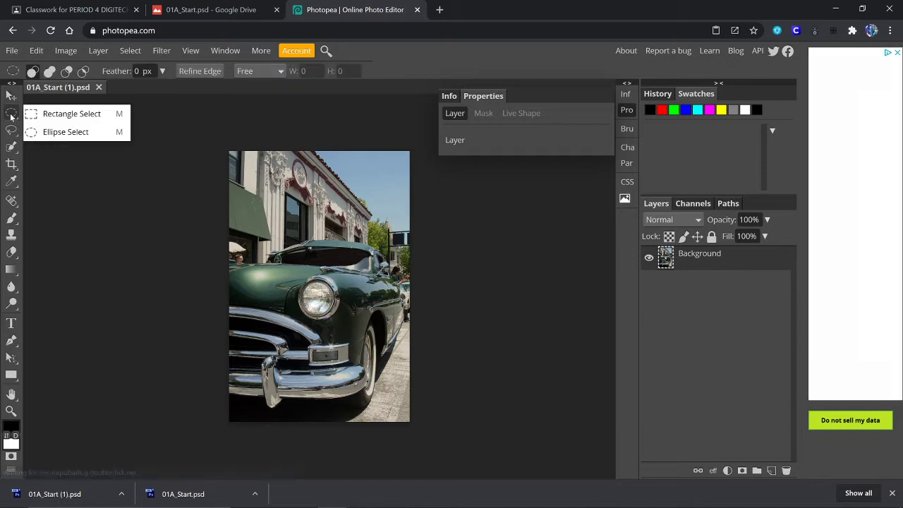
click(11, 117)
click(11, 130)
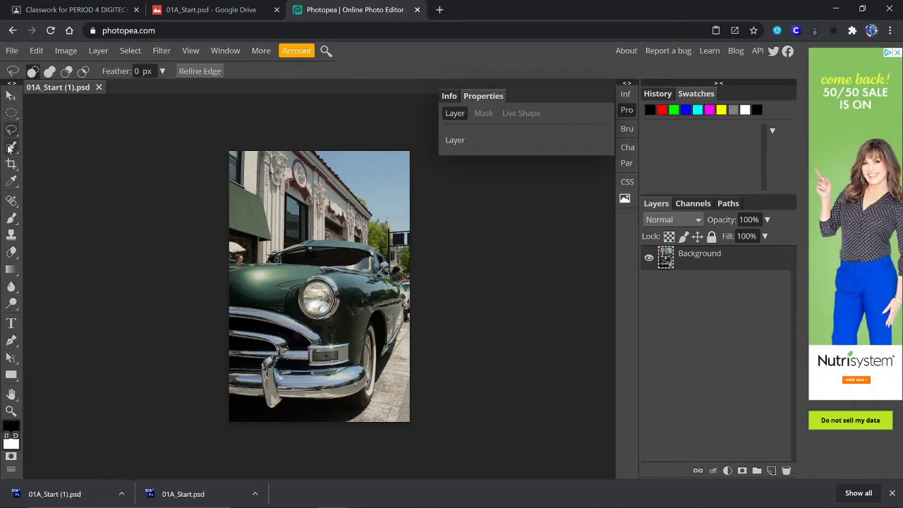
click(11, 147)
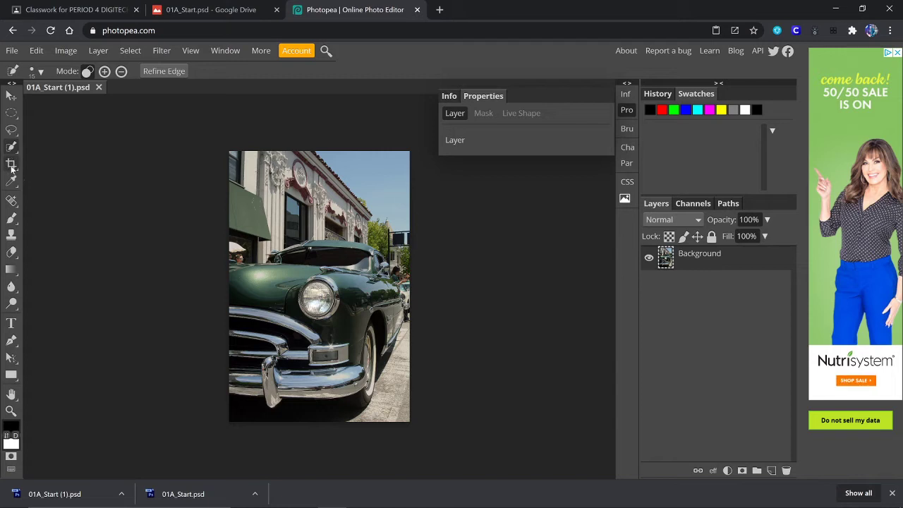
click(11, 164)
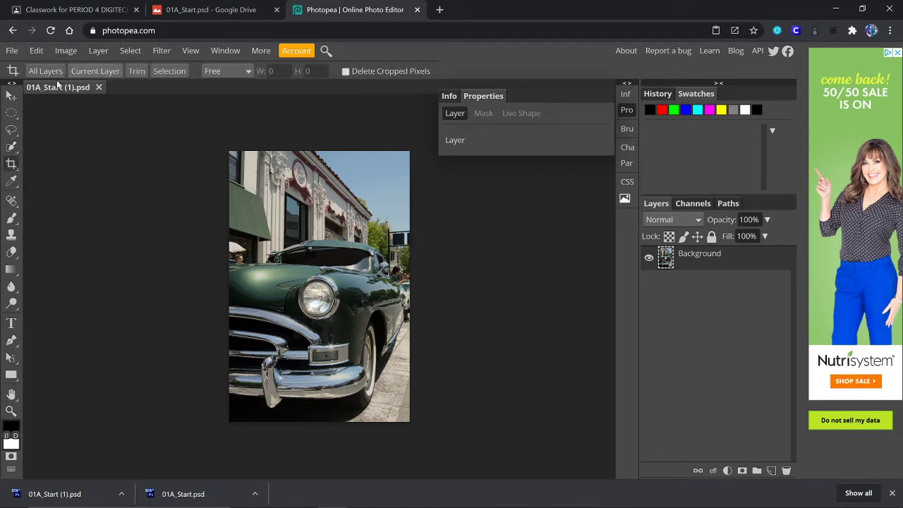
click(14, 131)
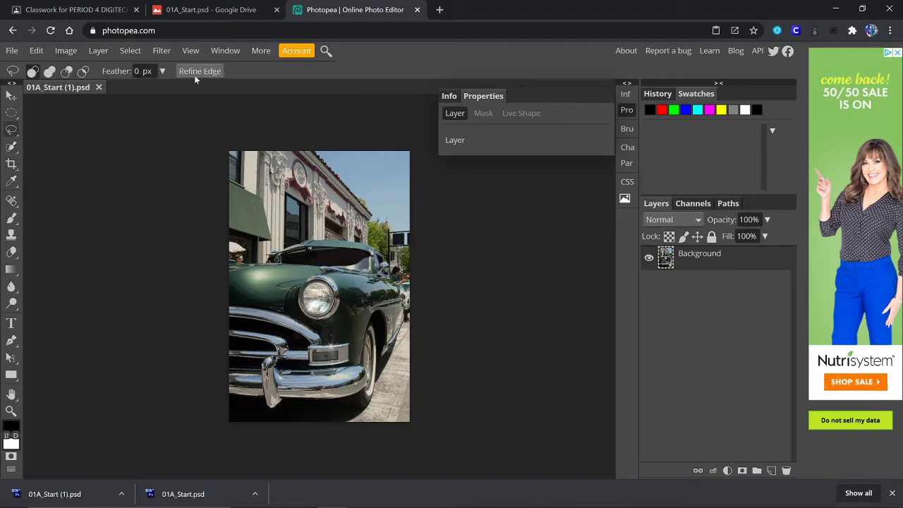
click(10, 113)
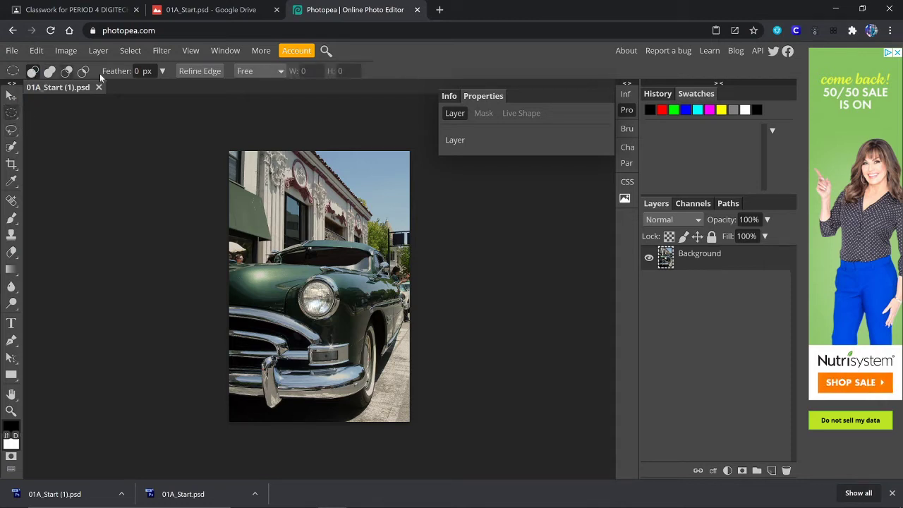
click(11, 235)
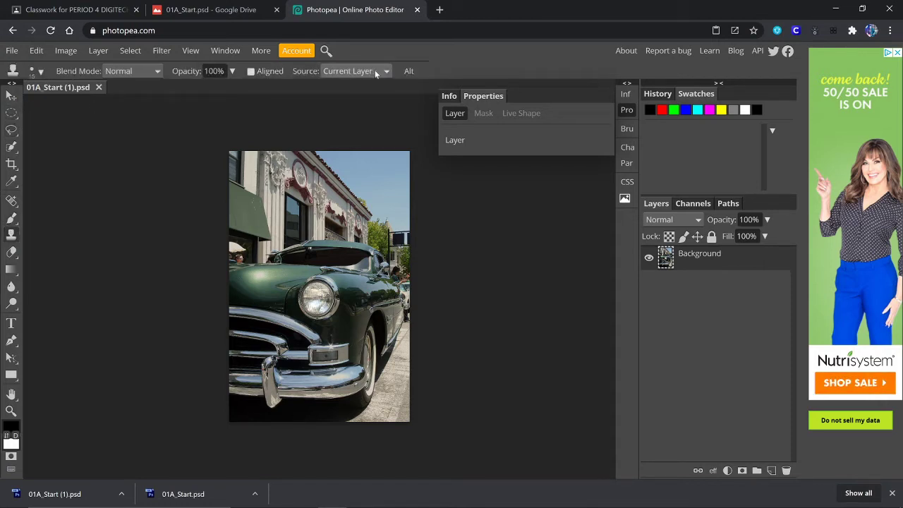
click(10, 97)
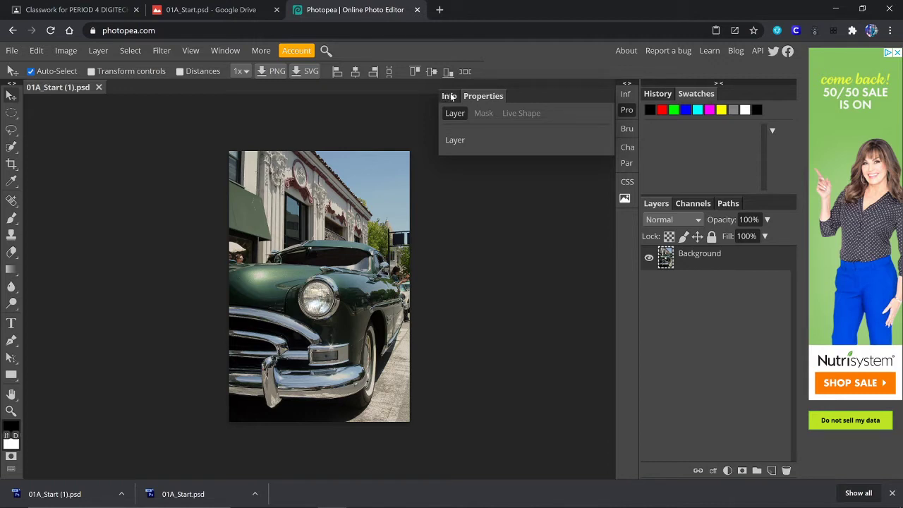
right_click(15, 121)
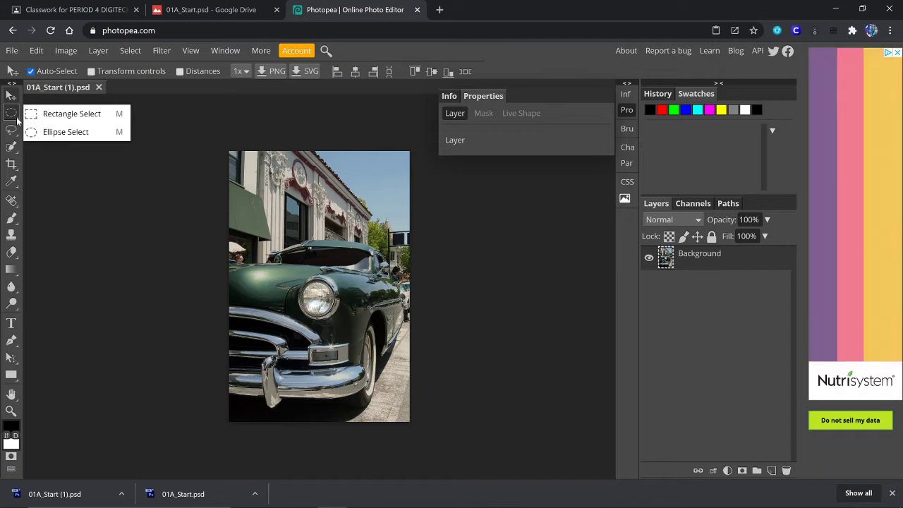
click(12, 116)
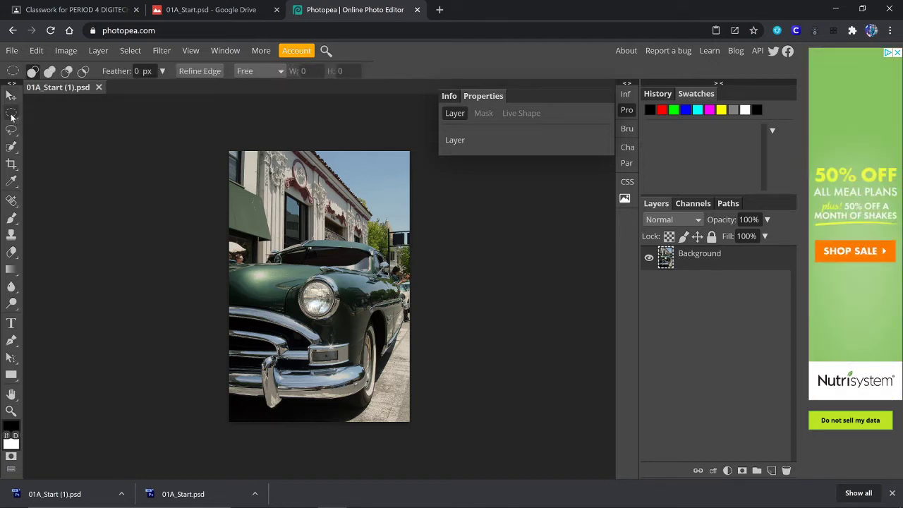
right_click(12, 117)
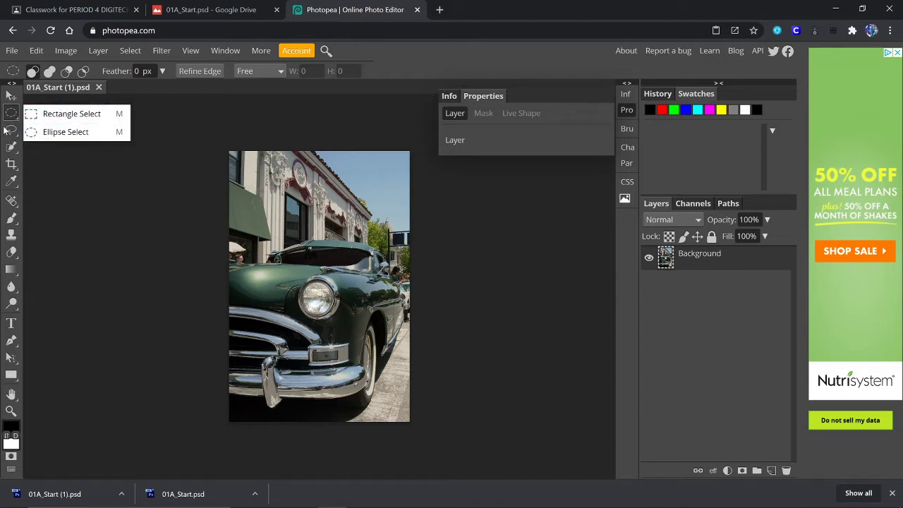
right_click(16, 130)
click(30, 130)
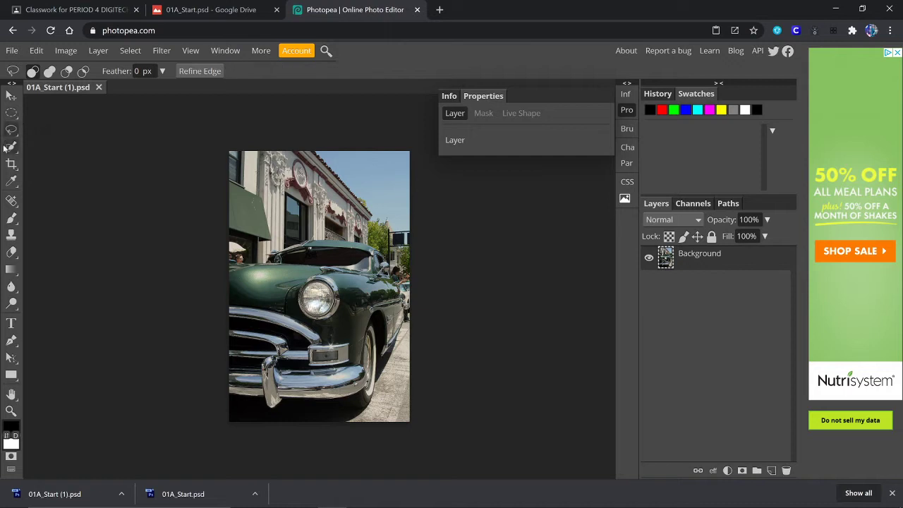
right_click(12, 146)
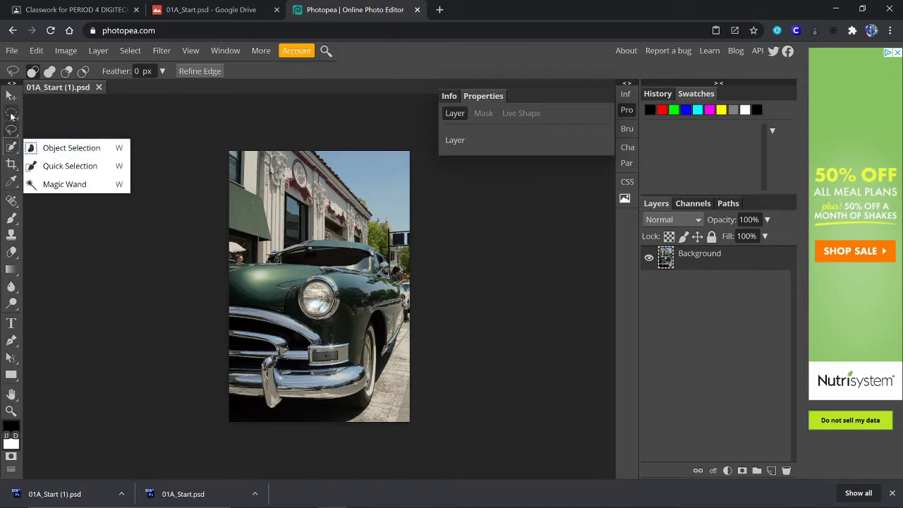
click(11, 95)
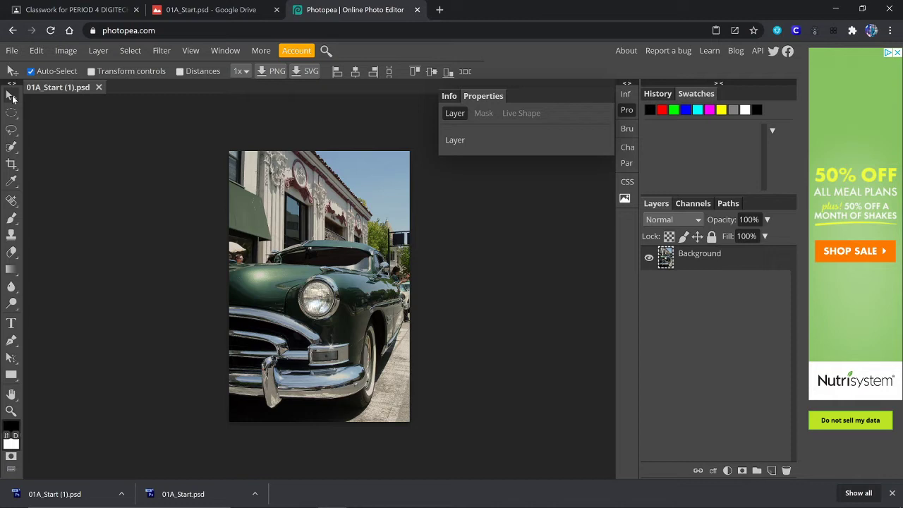
right_click(15, 273)
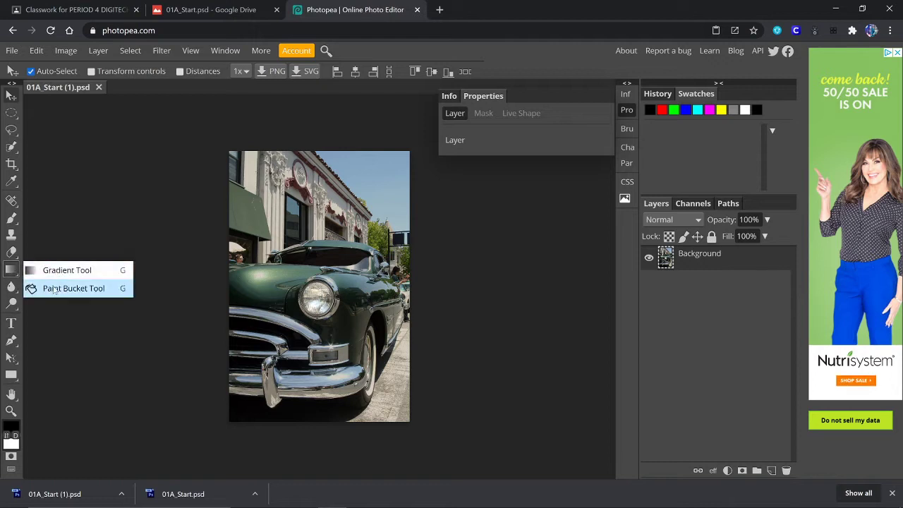
right_click(9, 268)
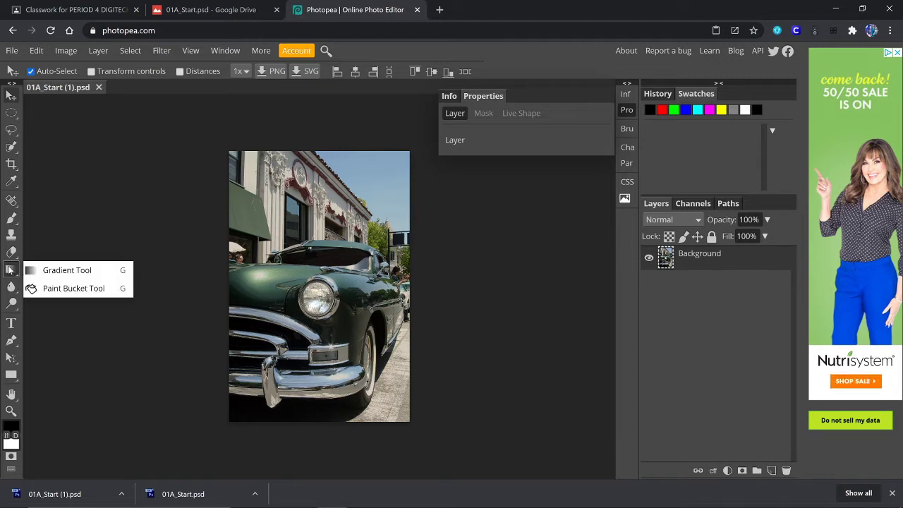
click(96, 135)
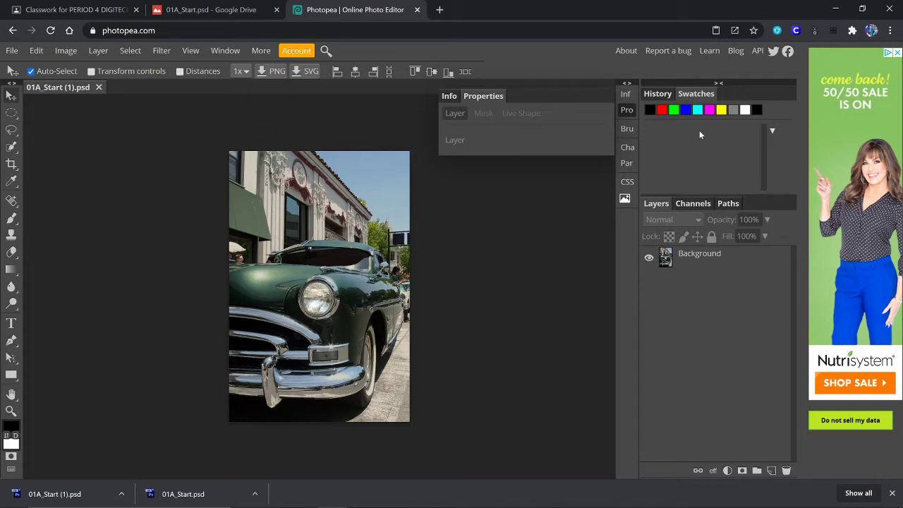
- Try red, green, blue, black and yellow swatches, then reset colours to default with D
click(659, 95)
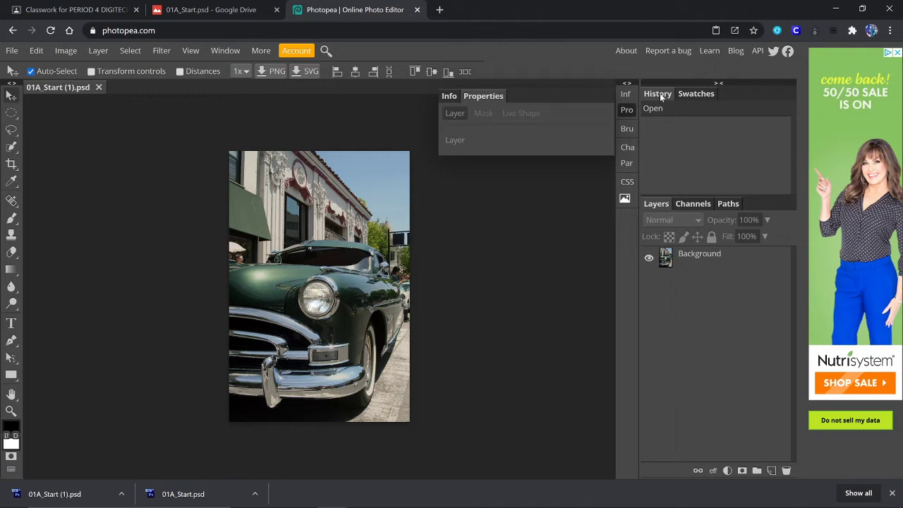
click(690, 95)
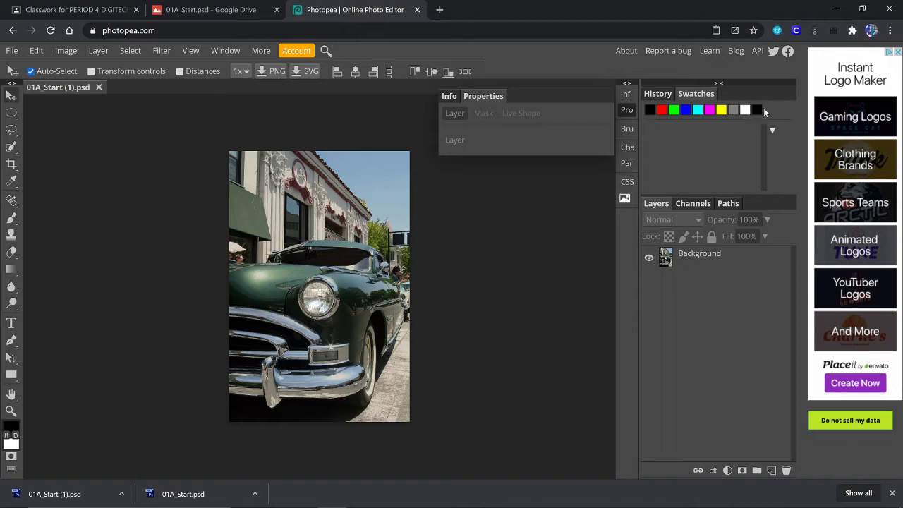
click(663, 113)
click(675, 112)
click(686, 111)
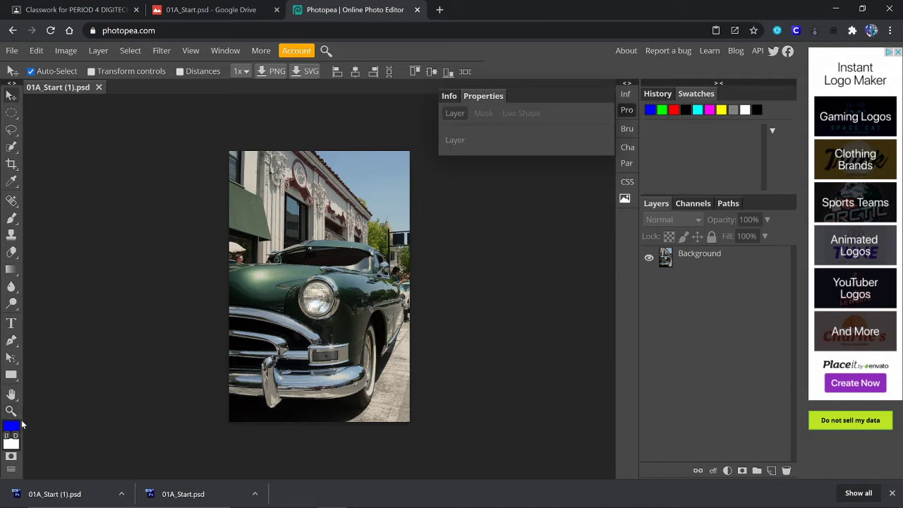
click(686, 111)
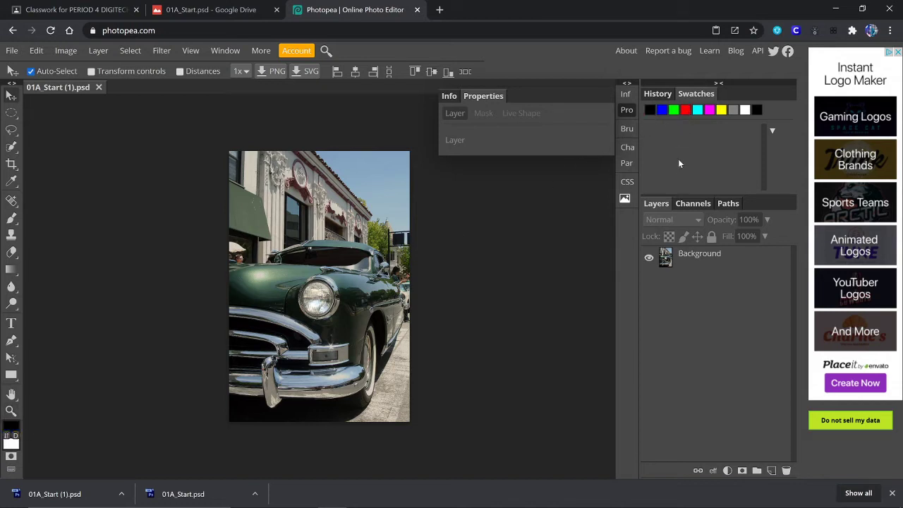
click(722, 110)
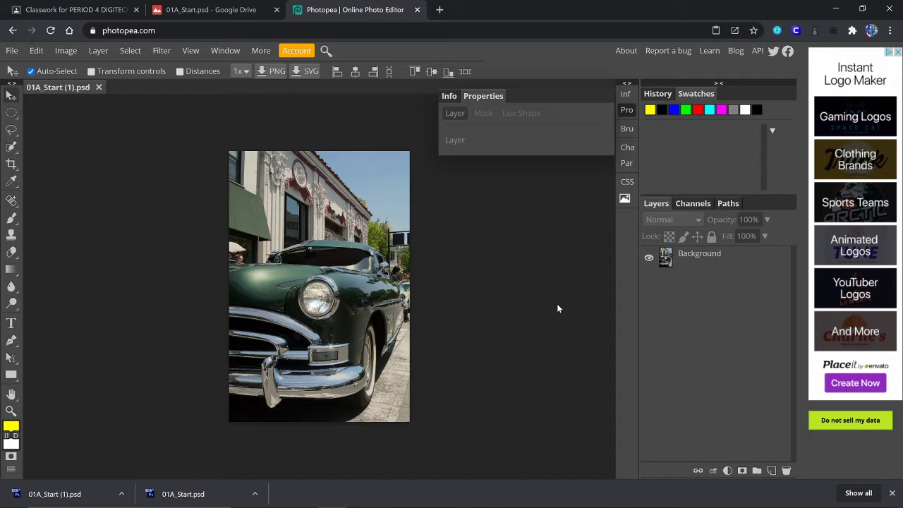
key(d)
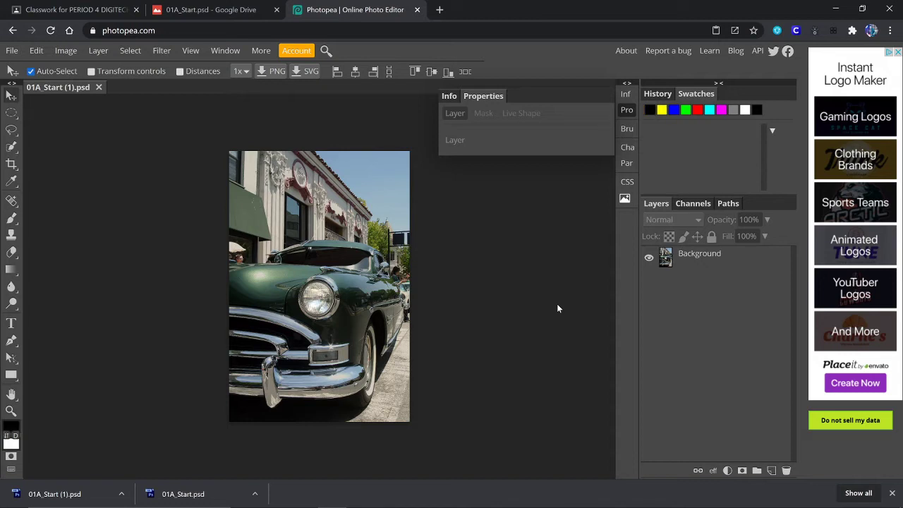
- Swap foreground and background colours several times, ending with black in front
click(7, 437)
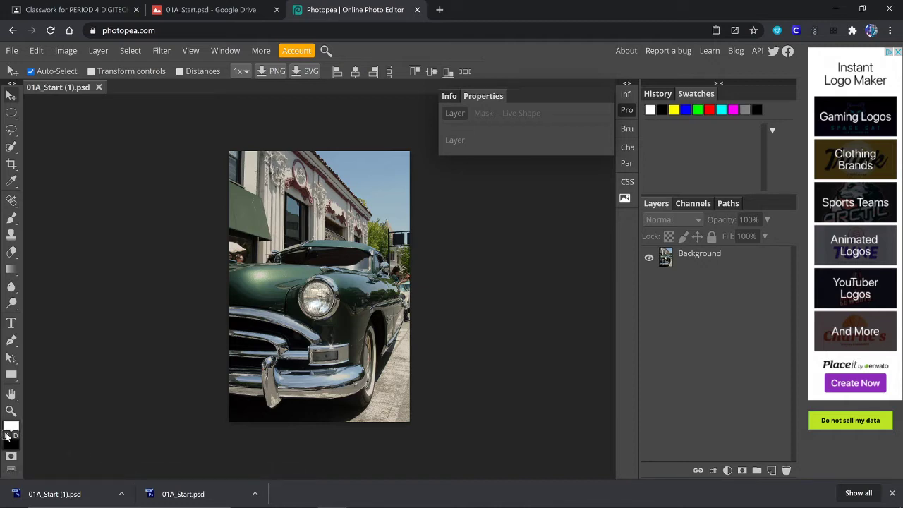
click(6, 437)
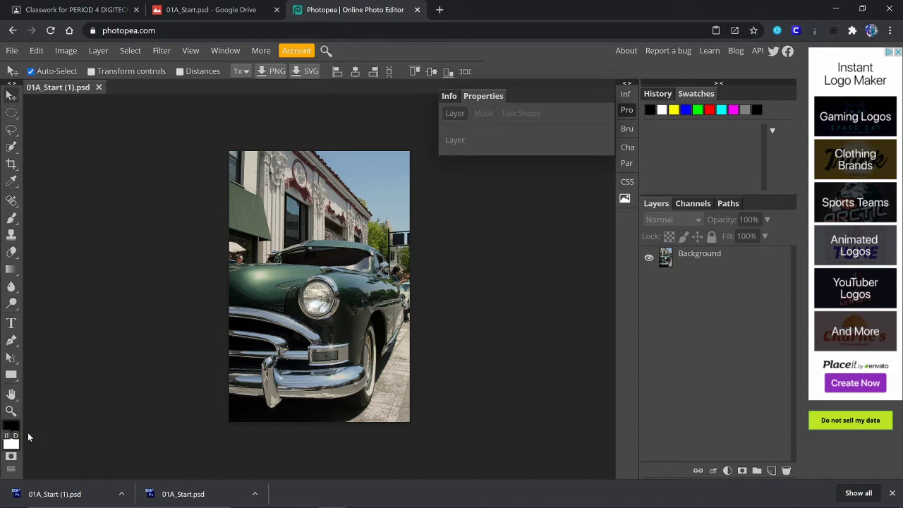
click(8, 437)
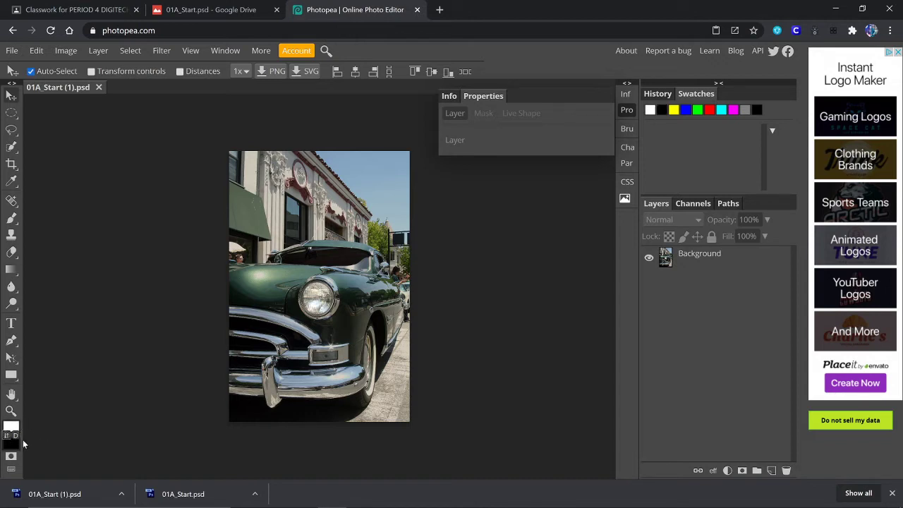
click(11, 446)
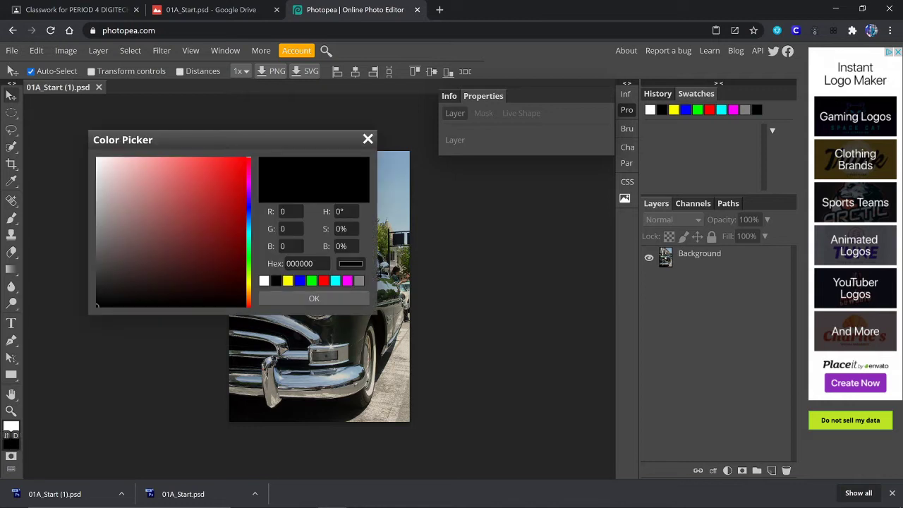
click(316, 299)
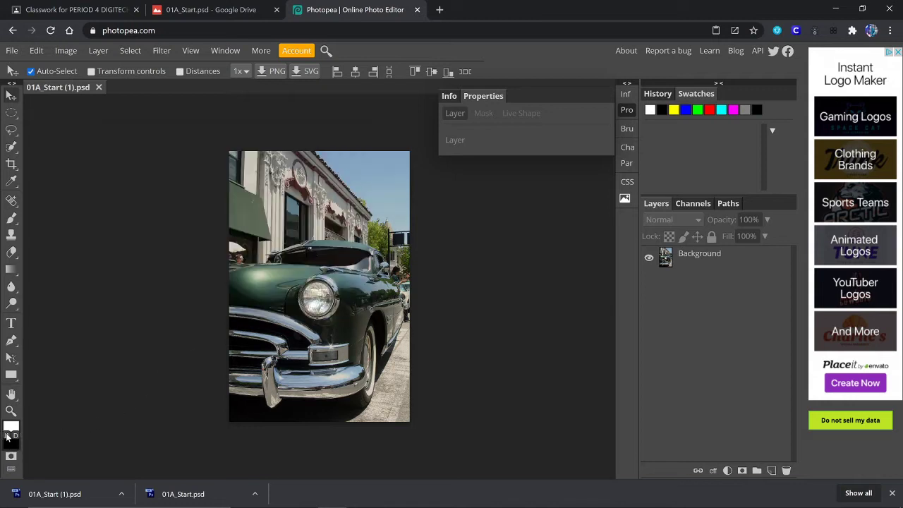
click(6, 436)
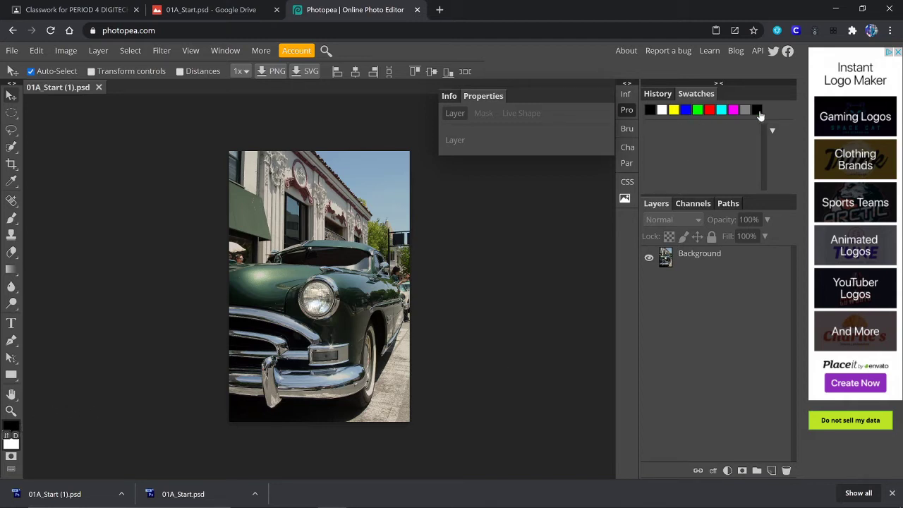
click(772, 131)
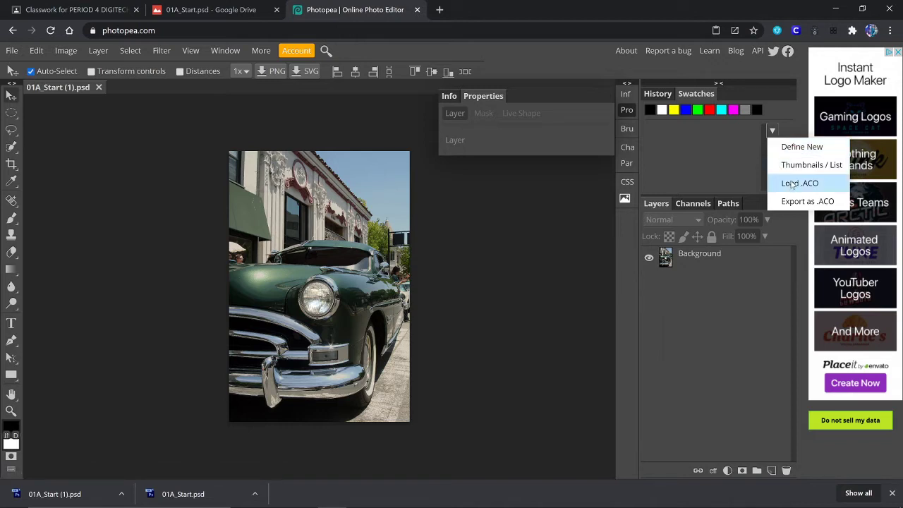
click(749, 155)
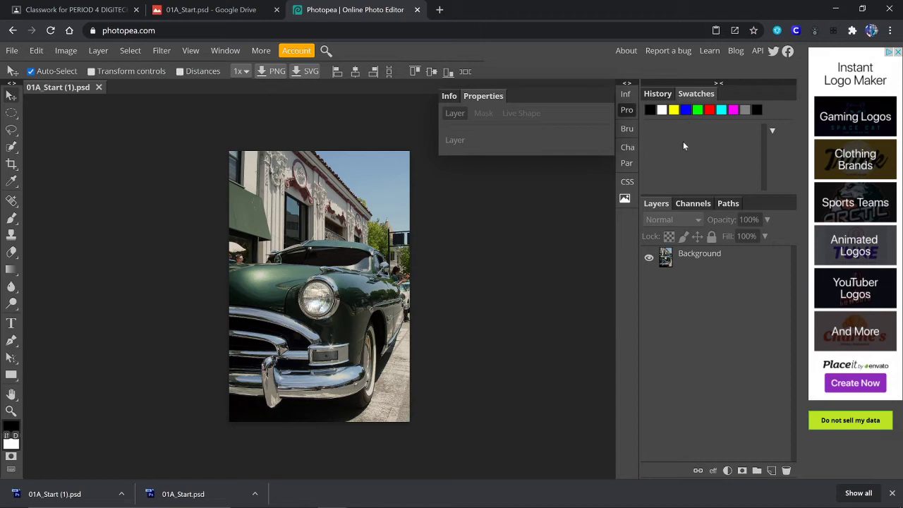
- Preview a medium blue in the foreground Color Picker, then cancel without applying it
click(11, 429)
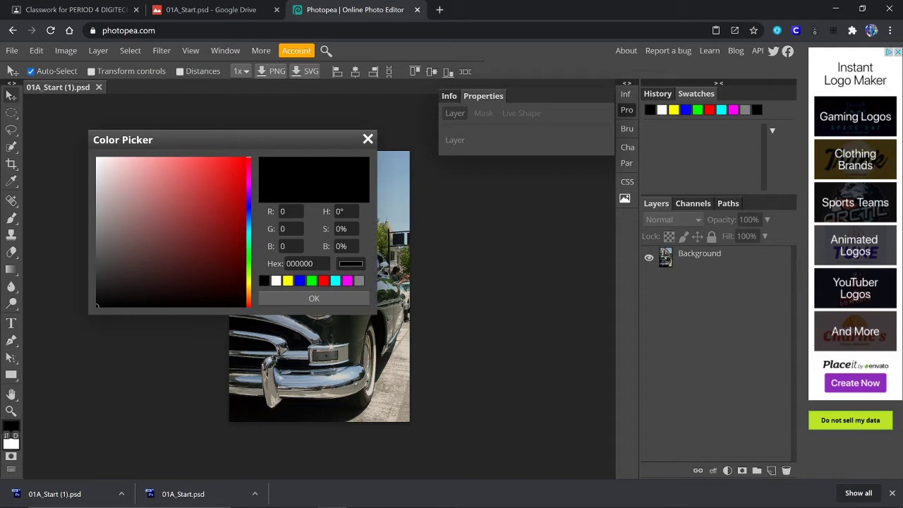
mouse_move(248, 204)
mouse_down()
mouse_move(249, 279)
mouse_move(248, 216)
mouse_up()
drag(198, 185, 181, 208)
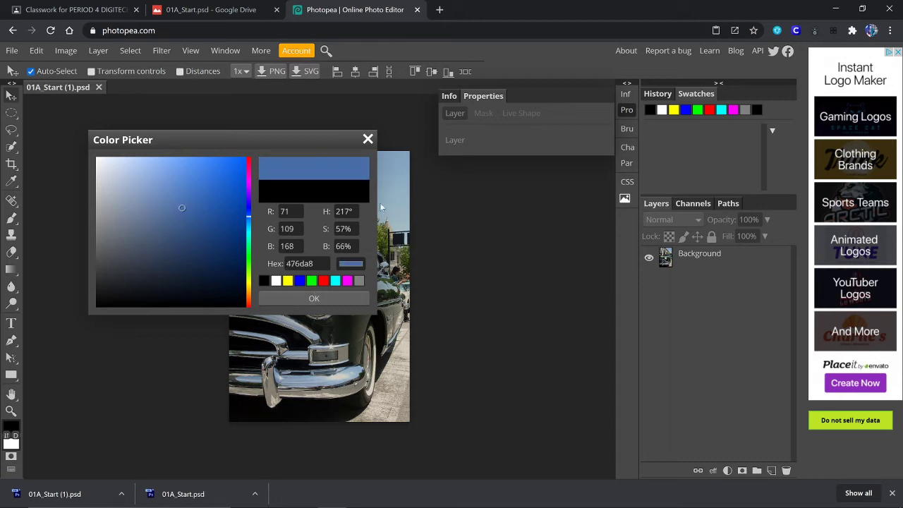
click(367, 140)
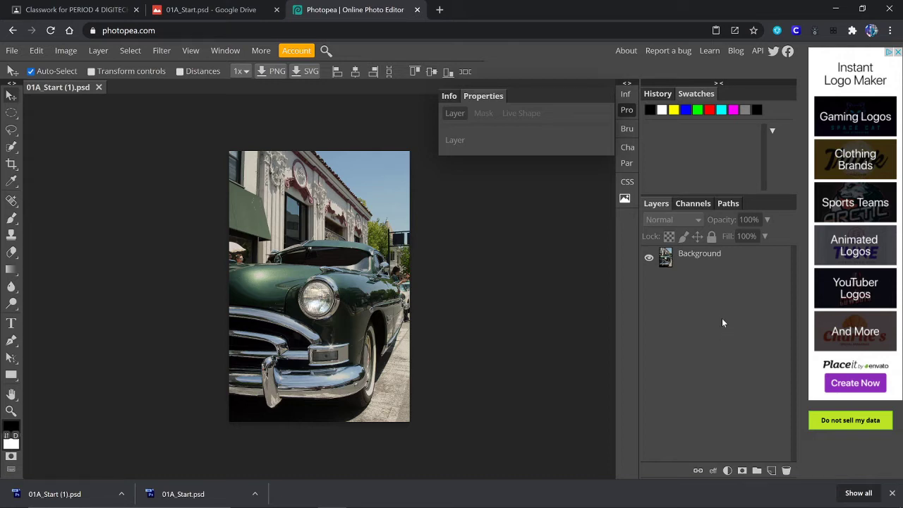
click(697, 204)
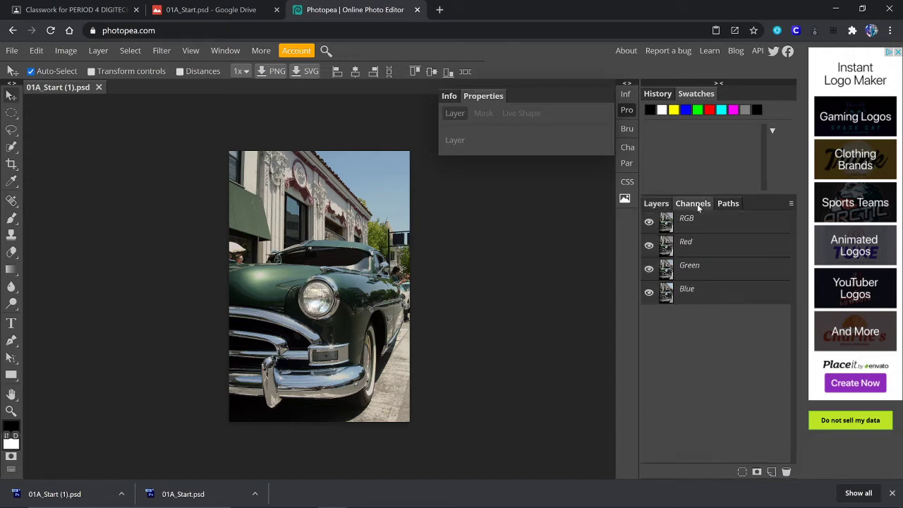
click(730, 204)
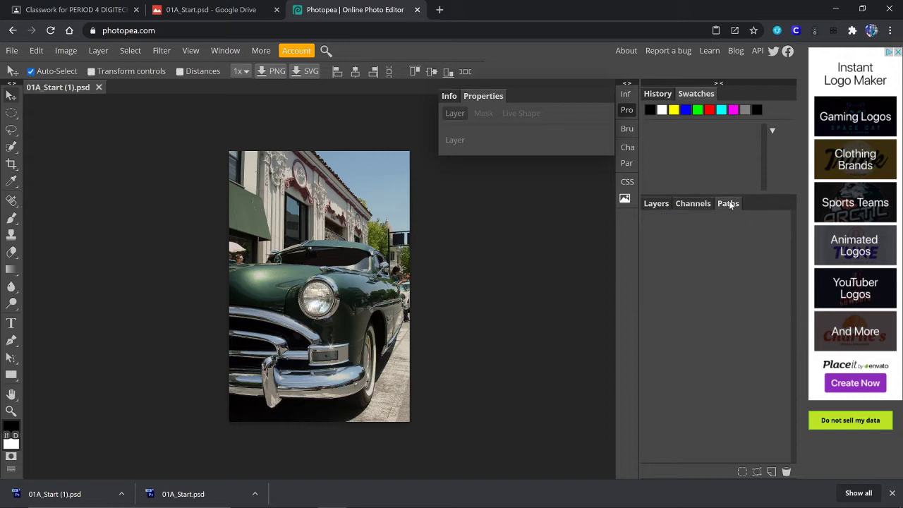
click(665, 204)
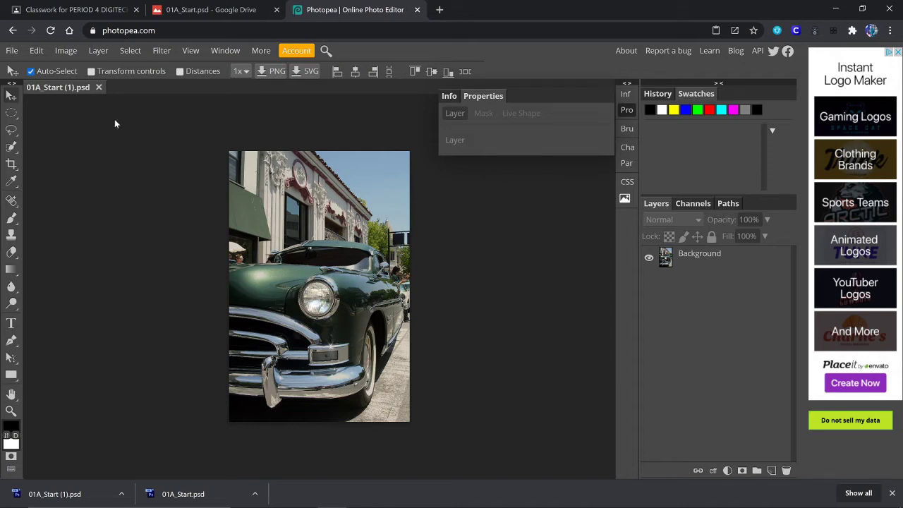
- Enter the student's username followed by '1a' as the document name and confirm
double_click(59, 88)
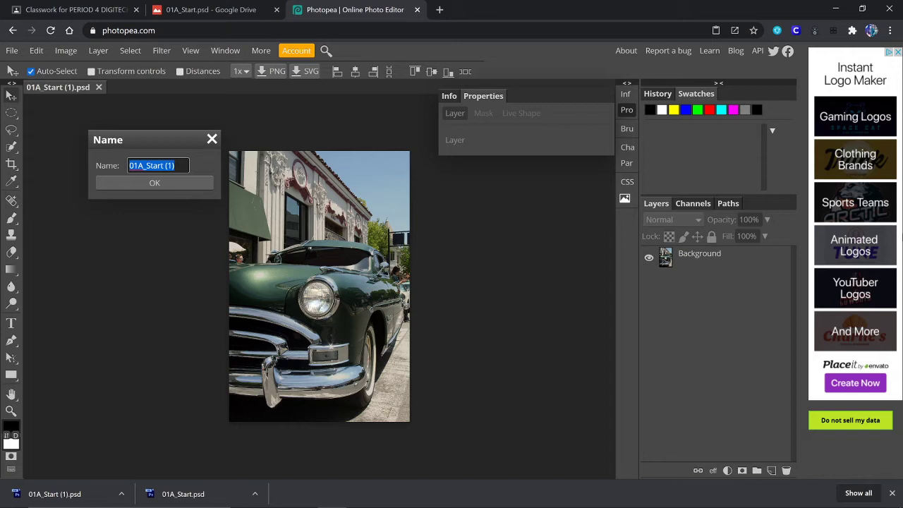
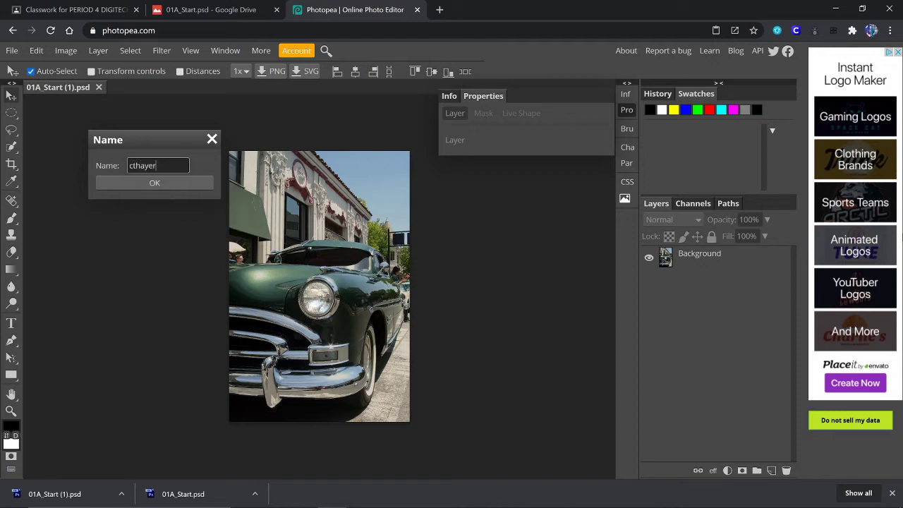
click(161, 182)
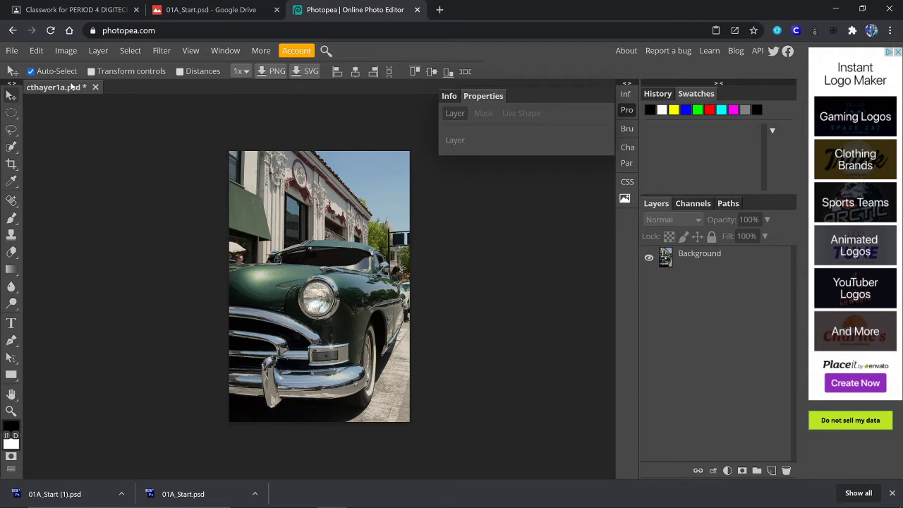
- Save the document with File > Save as PSD and dismiss the browser's download bar
click(13, 53)
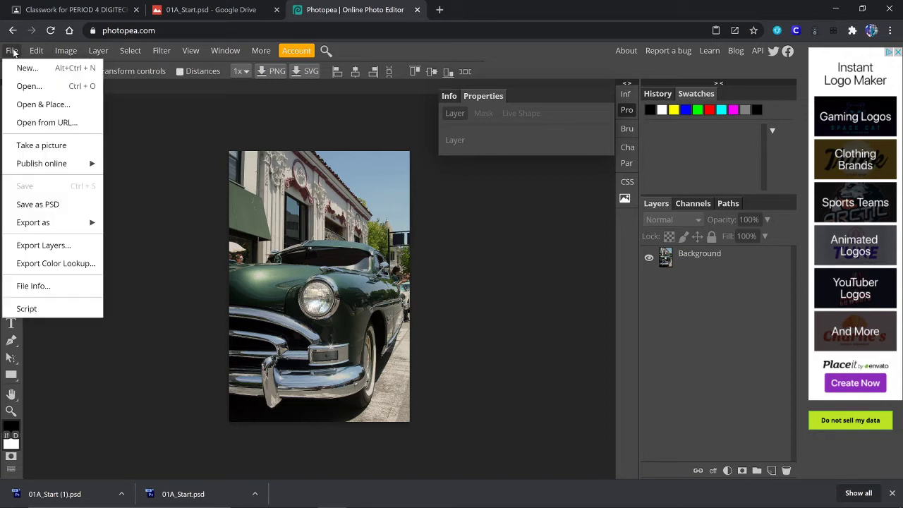
click(33, 207)
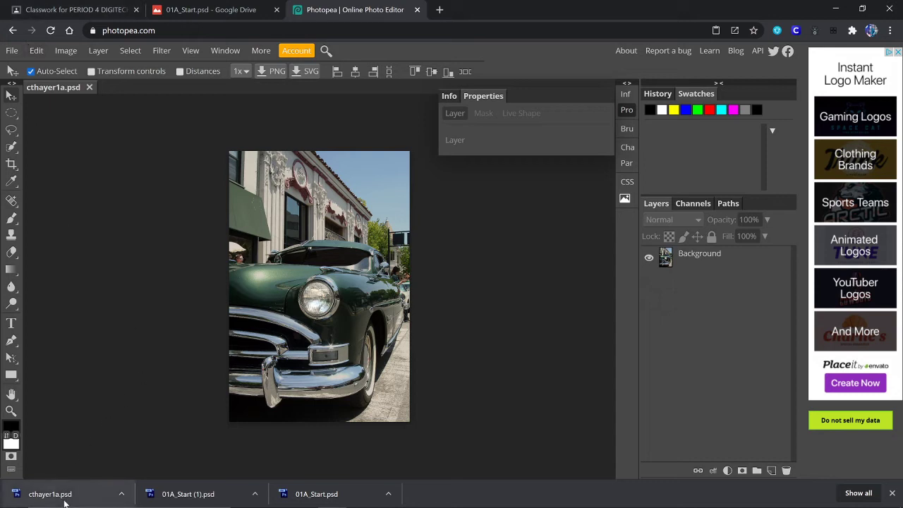
click(893, 495)
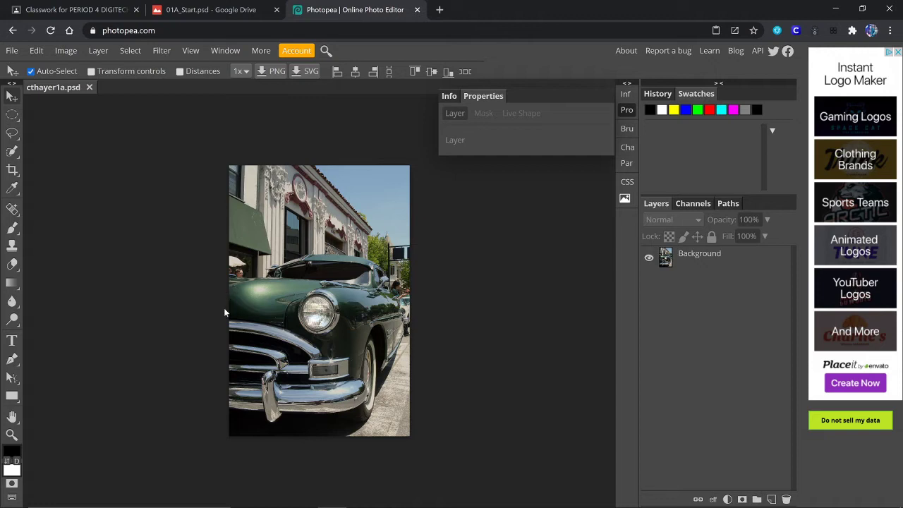
- Zoom in close on the headlight and pan the view around it
click(12, 436)
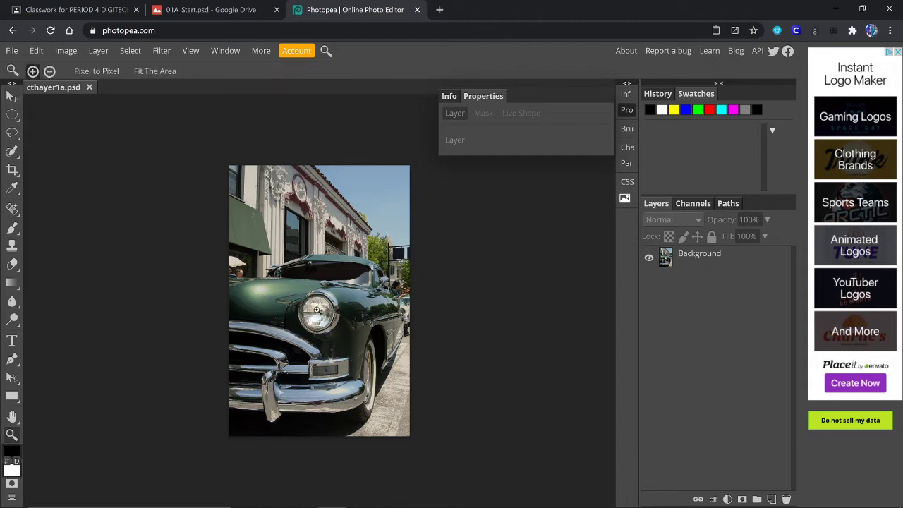
drag(317, 309, 316, 311)
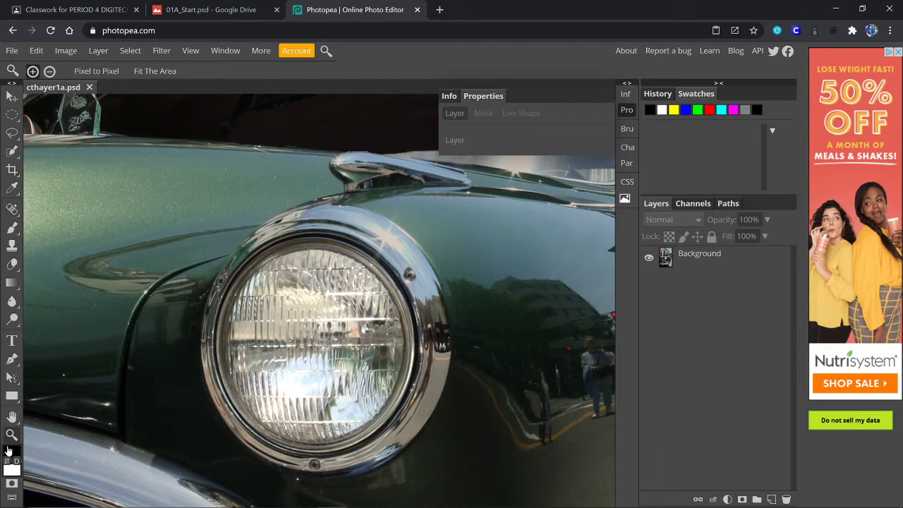
click(12, 418)
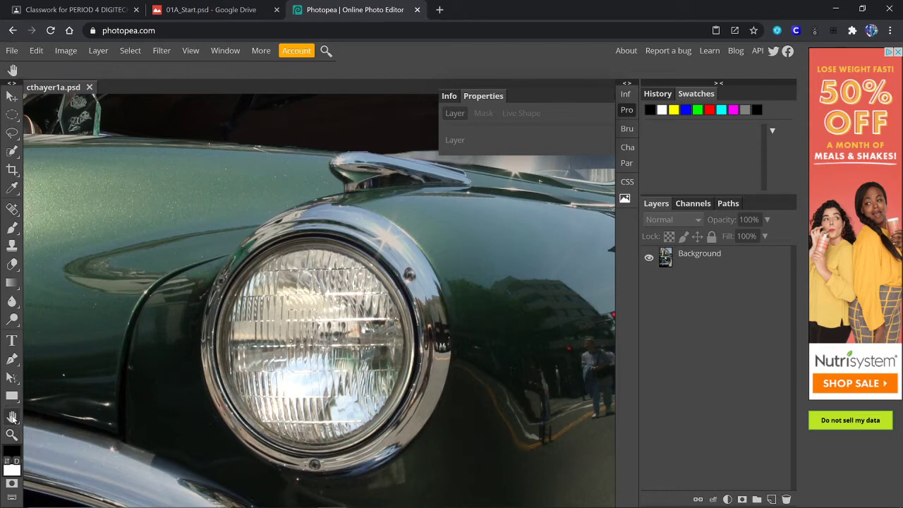
drag(373, 347, 375, 306)
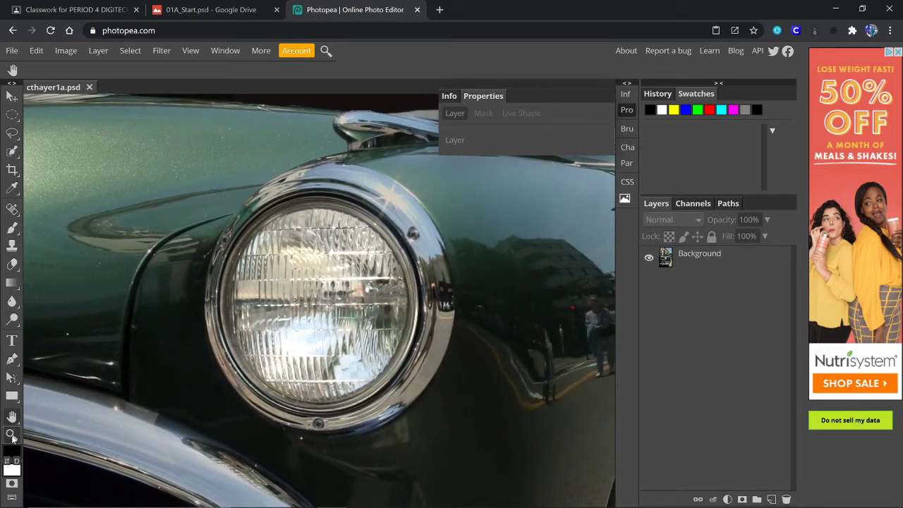
- Zoom out to the whole car, back onto the headlight, fit to screen, then zoom in once
click(12, 435)
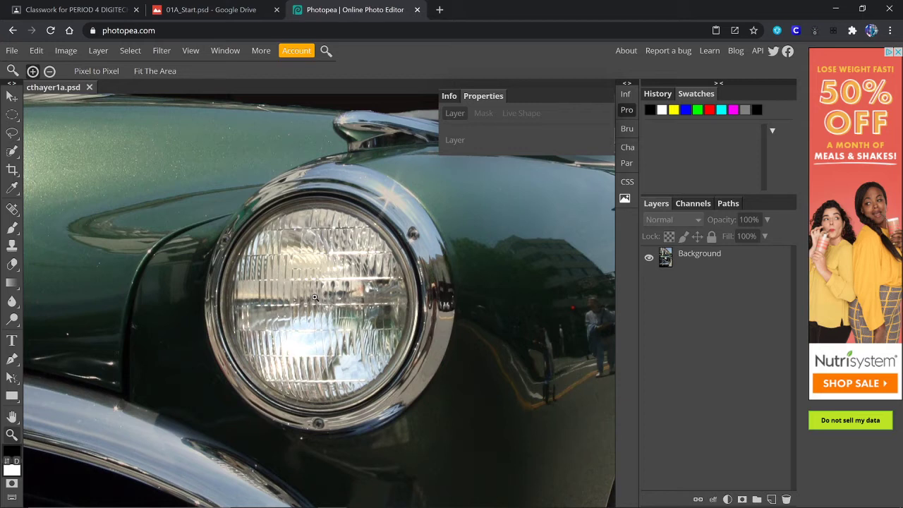
key(alt)
alt+click(315, 297)
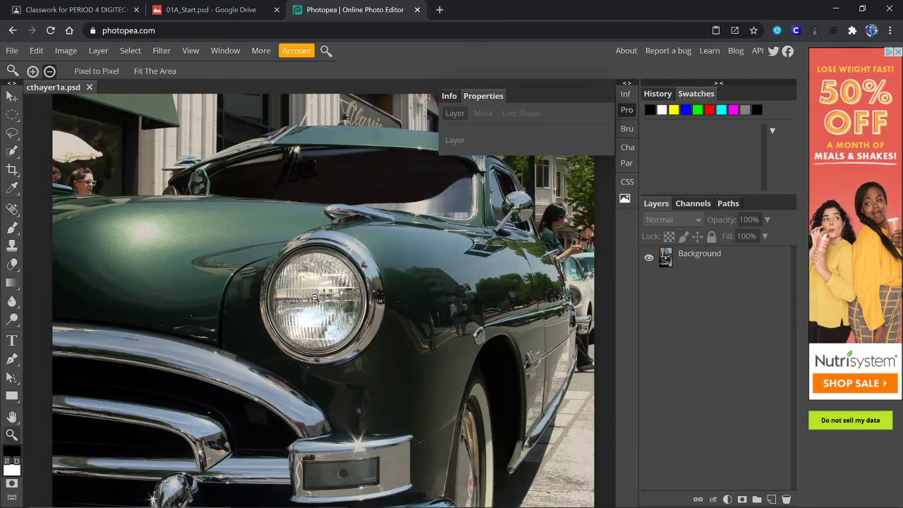
alt+click(314, 298)
alt+click(314, 298)
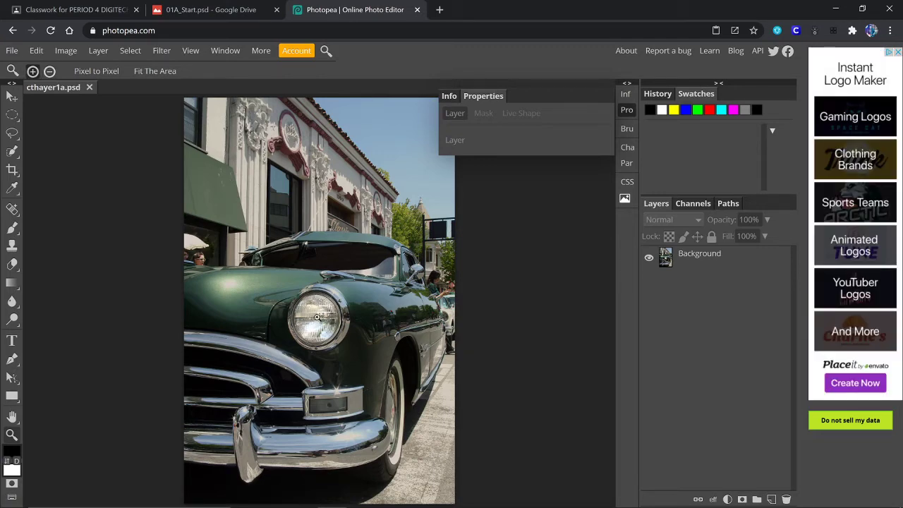
click(316, 319)
click(316, 319)
click(317, 319)
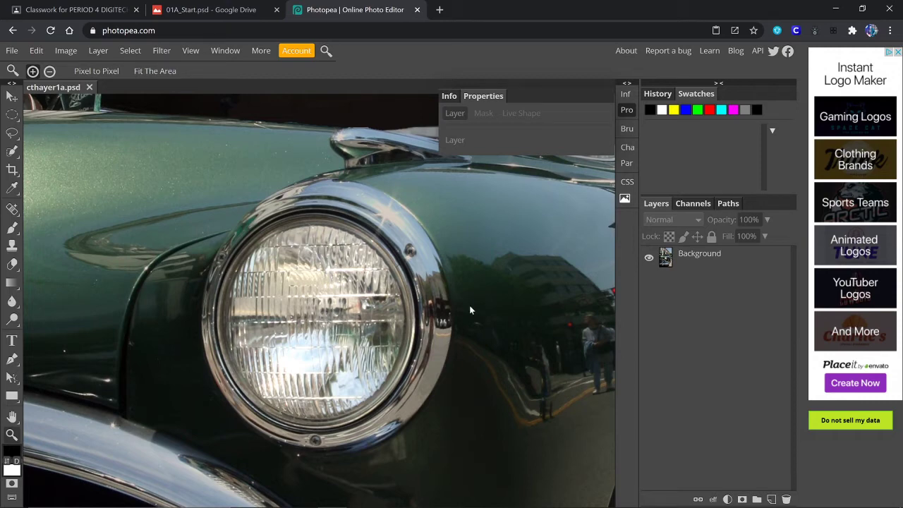
key(ctrl+0)
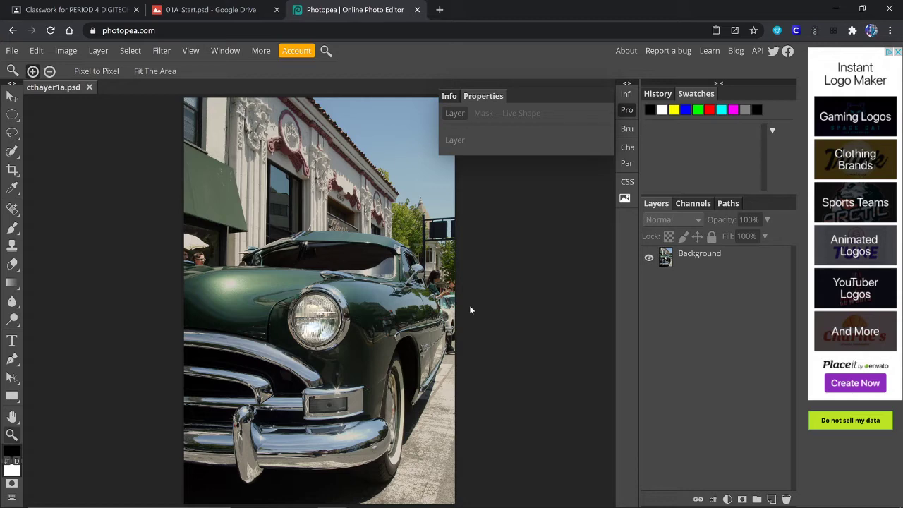
key(ctrl+plus)
key(ctrl+plus)
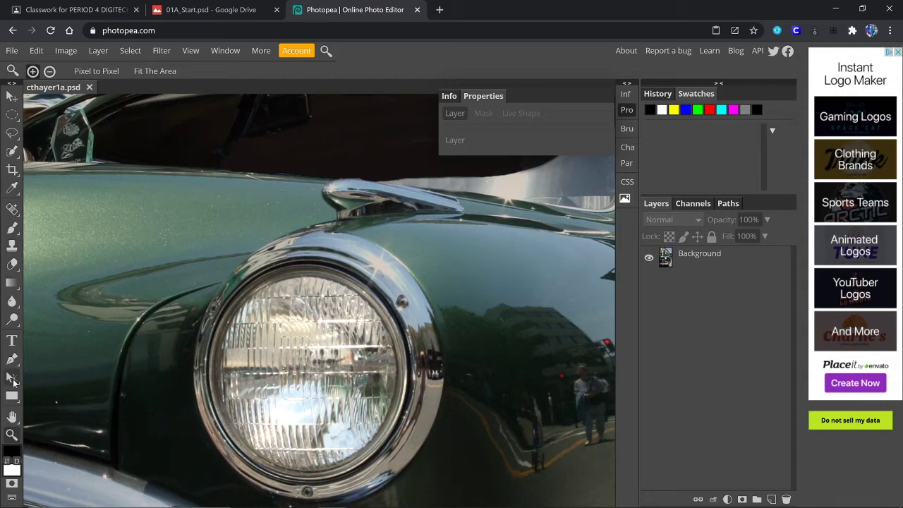
- Nudge the headlight view upward, toggle the side panels, and open the marquee shape flyout
click(12, 418)
drag(283, 390, 294, 322)
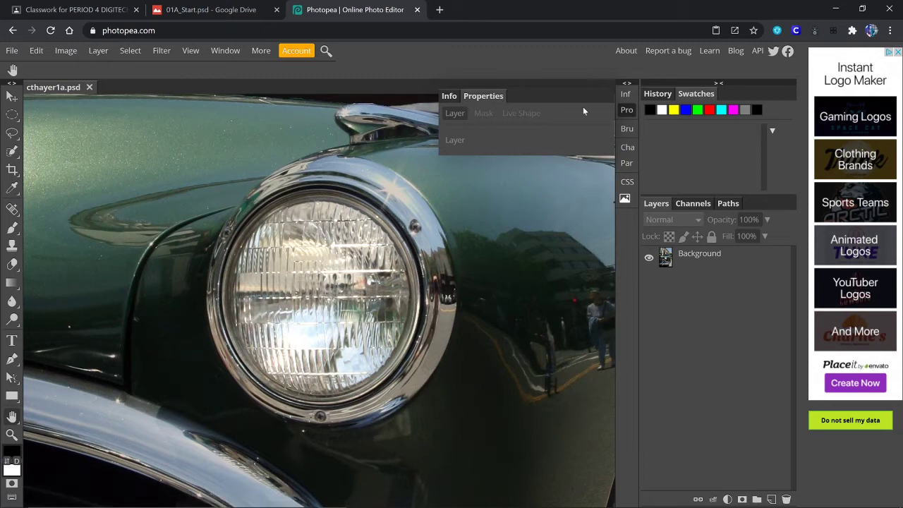
click(628, 83)
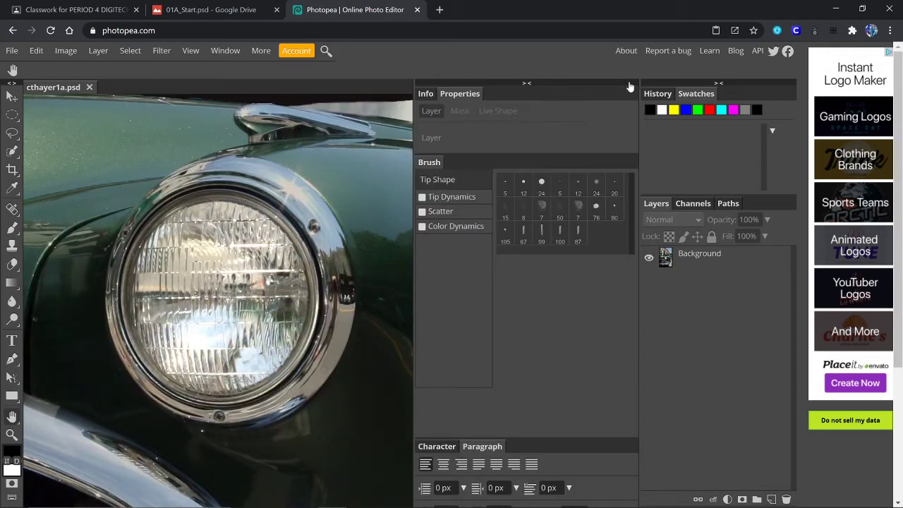
click(529, 82)
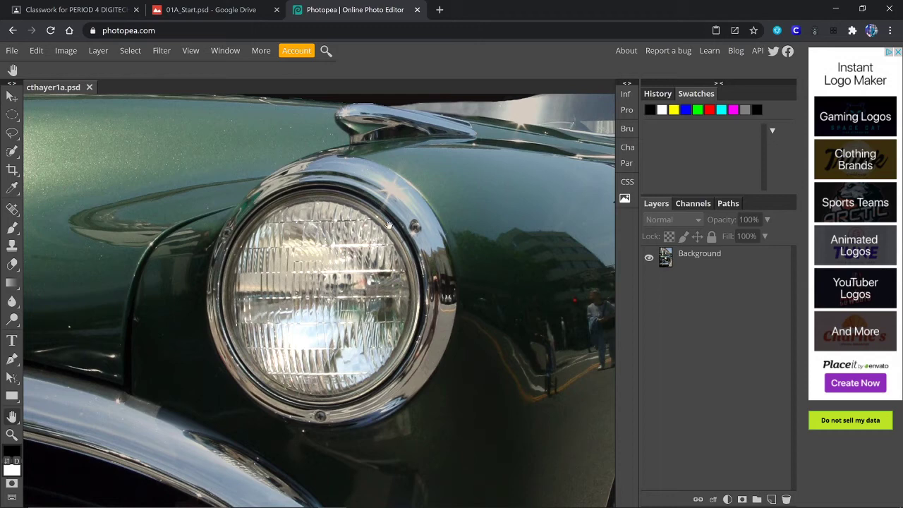
click(14, 117)
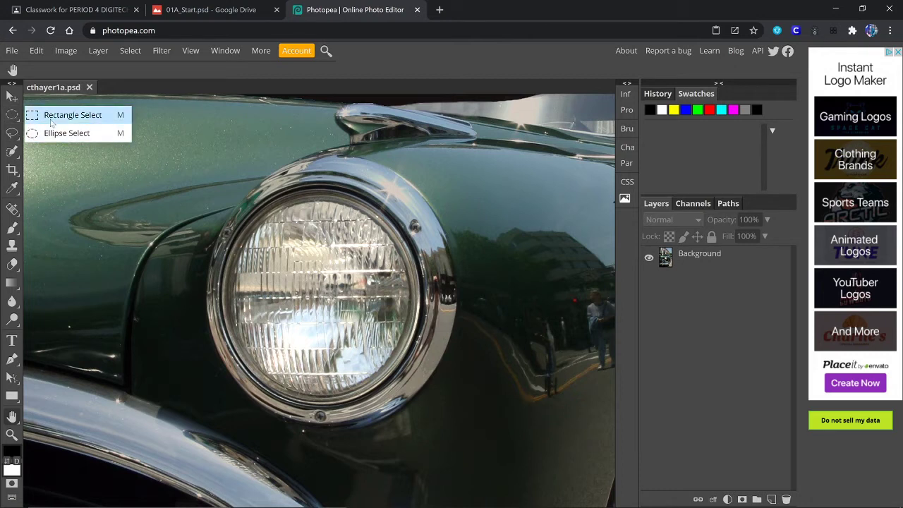
- Switch to Ellipse Select and drag an ellipse over the car's headlight
click(15, 117)
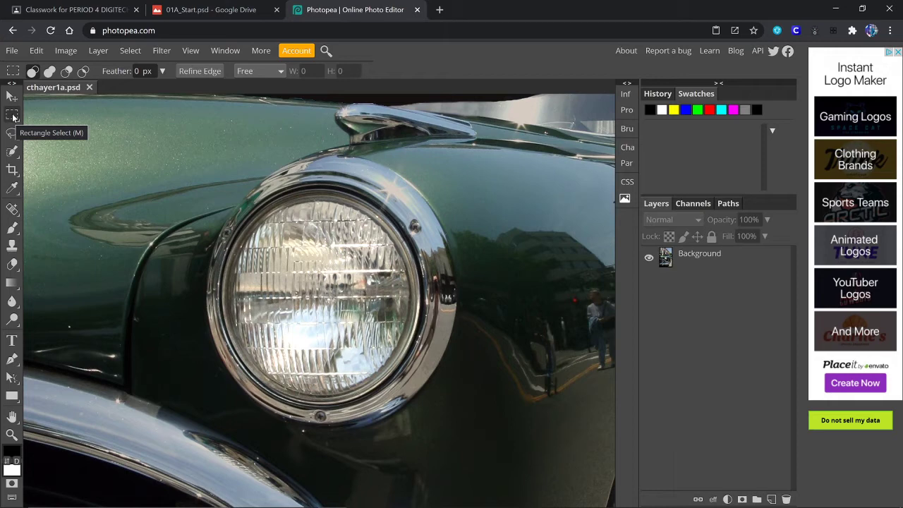
click(12, 117)
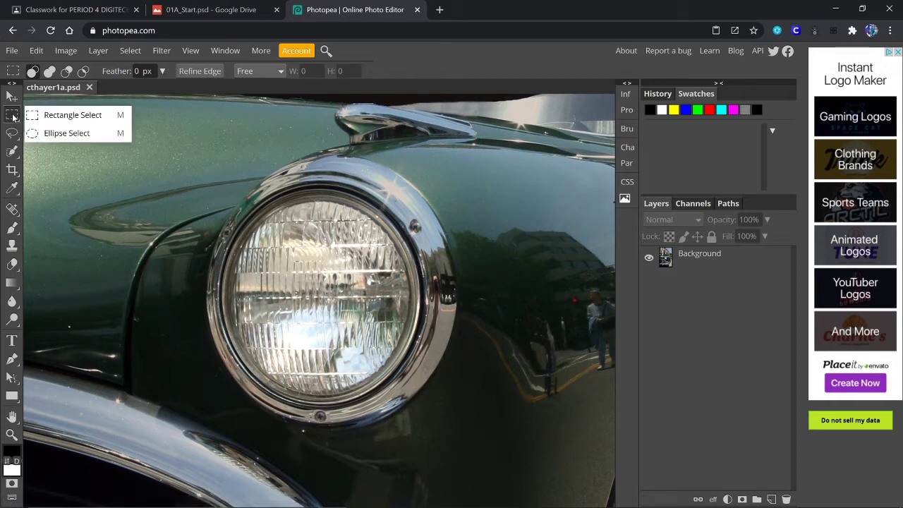
click(64, 134)
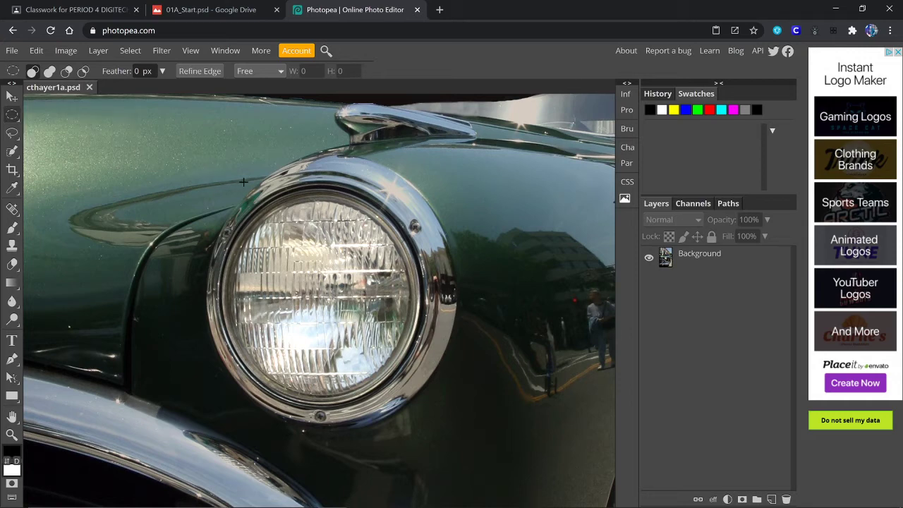
drag(215, 187, 409, 398)
- Try Subtract and Intersect modes with ellipses on the headlight lens, then return to New selection
key(alt)
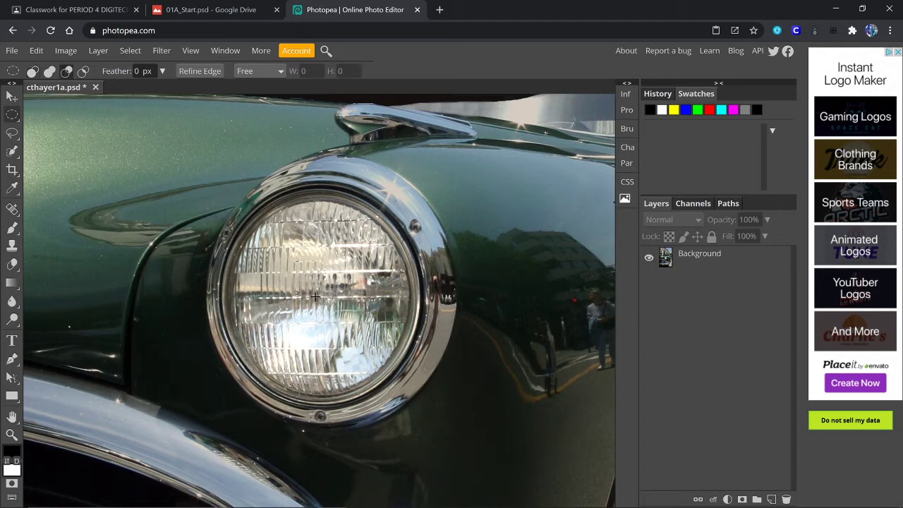
drag(312, 296, 416, 398)
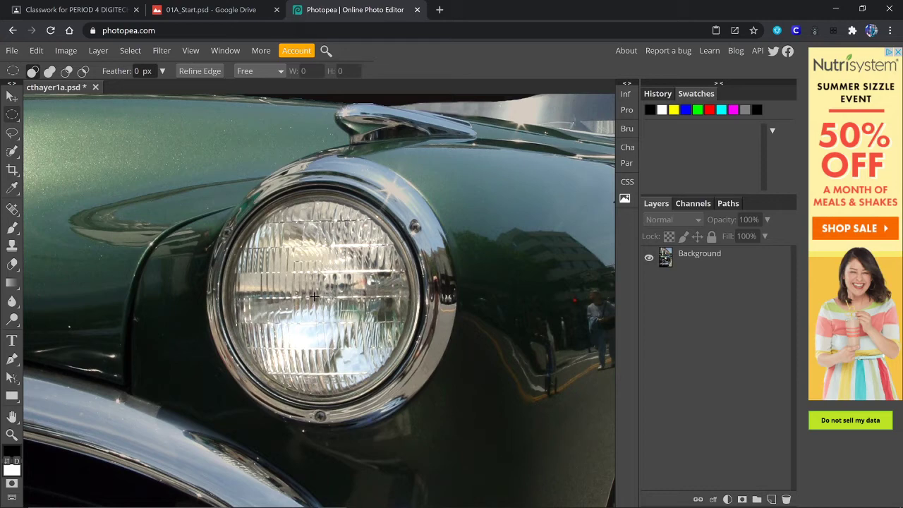
key(shift+alt)
key(shift)
drag(316, 296, 417, 441)
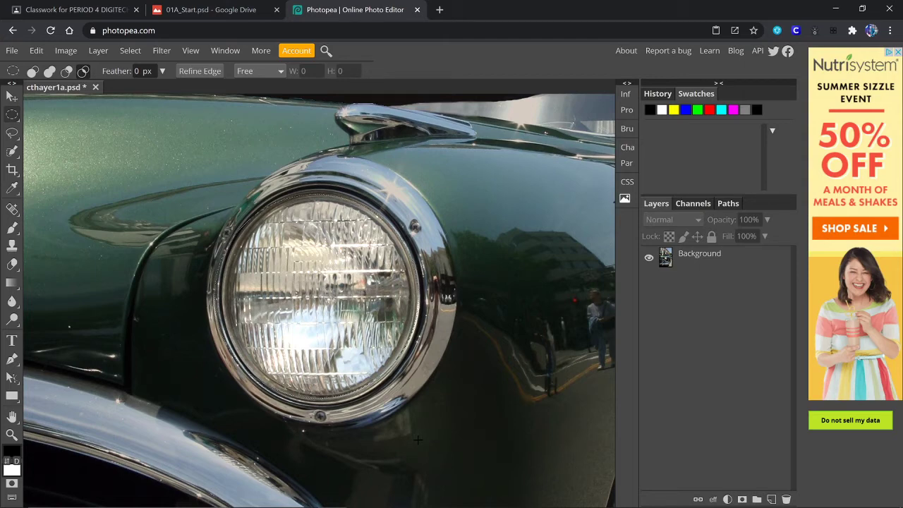
key(shift+alt)
- Transform the headlight selection to about 93.55% width and 102.07% height so it hugs the lens
click(134, 48)
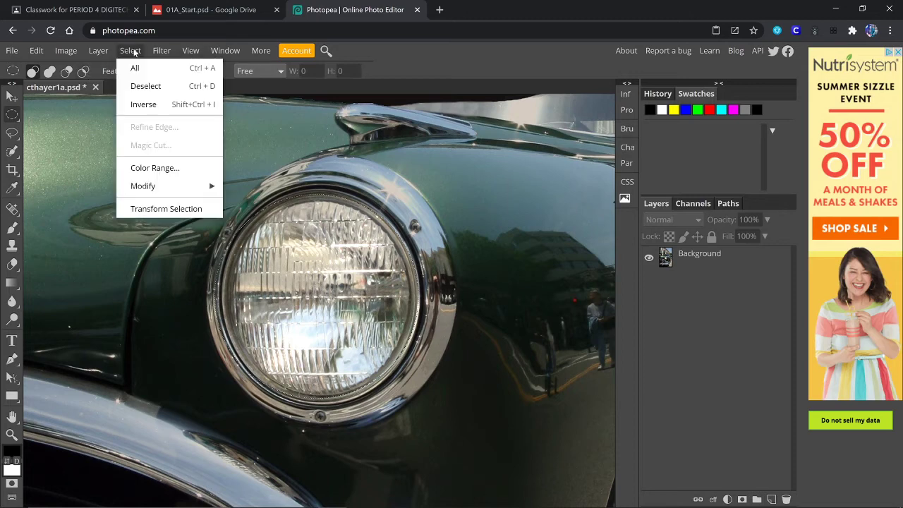
click(150, 209)
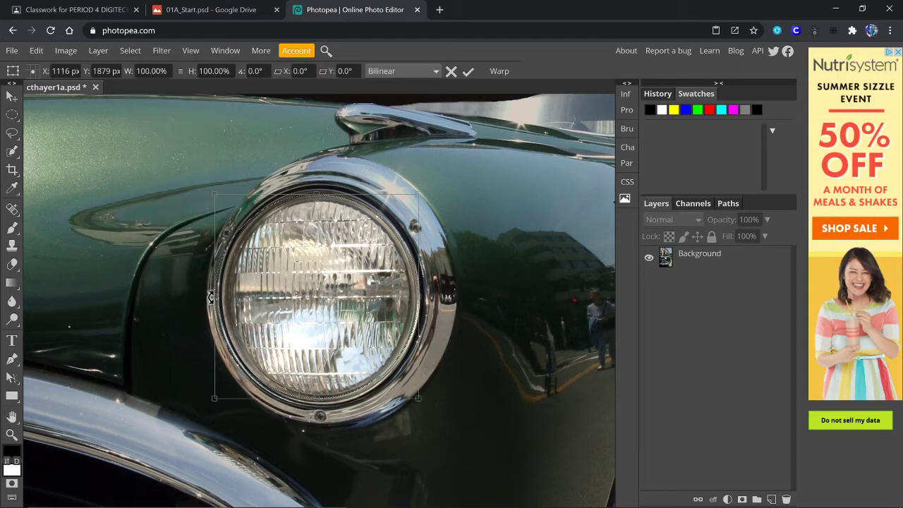
drag(214, 297, 222, 295)
drag(319, 194, 316, 191)
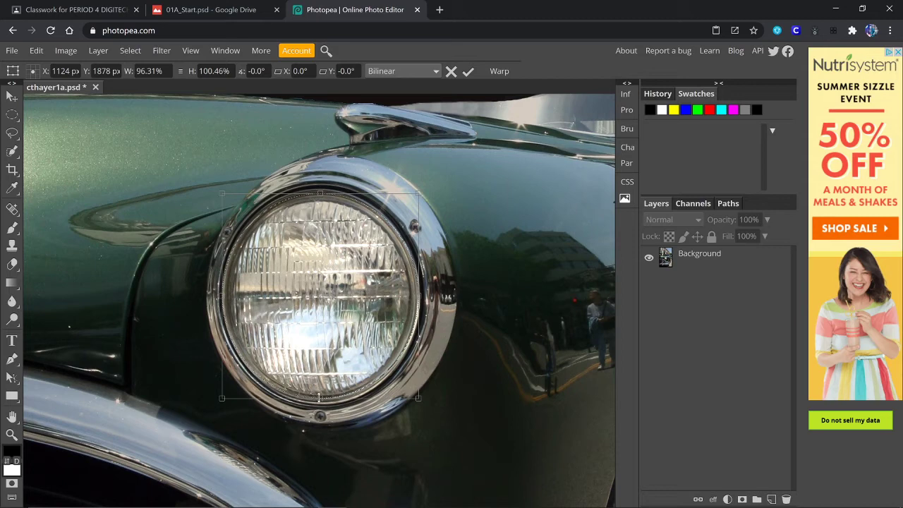
drag(319, 397, 320, 402)
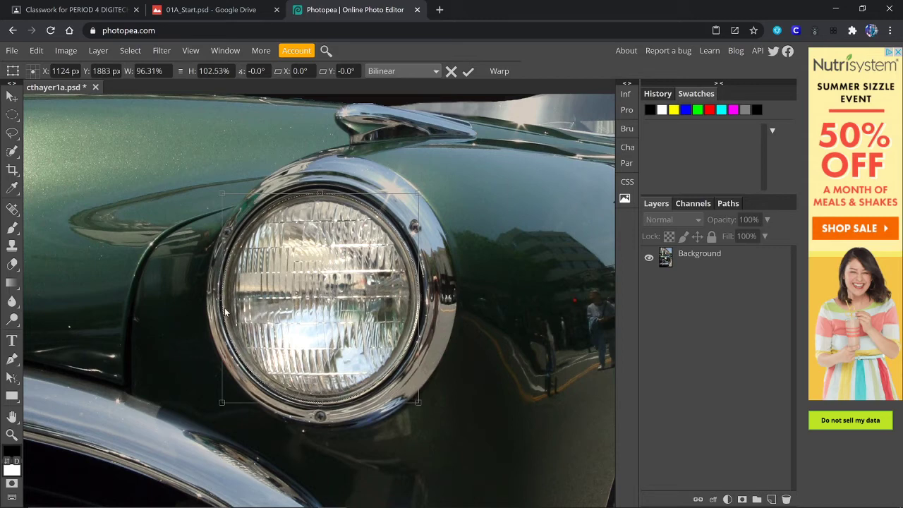
drag(222, 297, 223, 295)
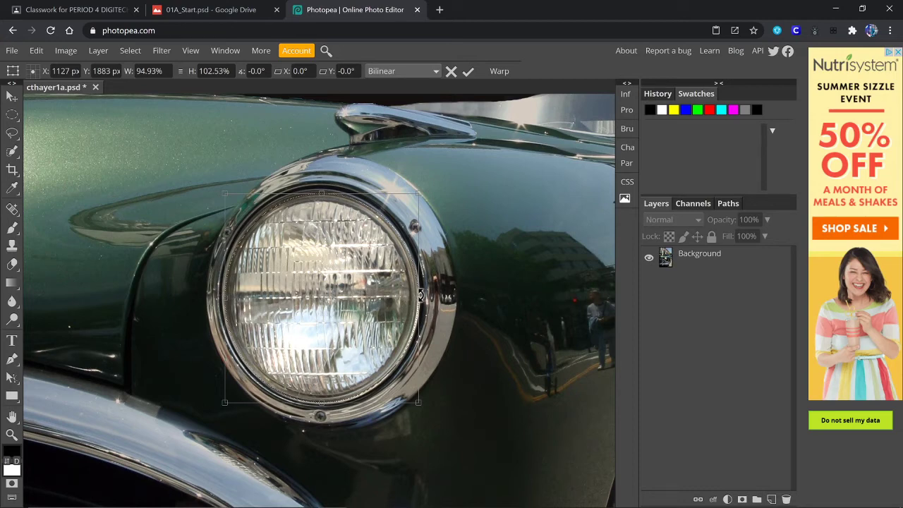
drag(418, 297, 414, 297)
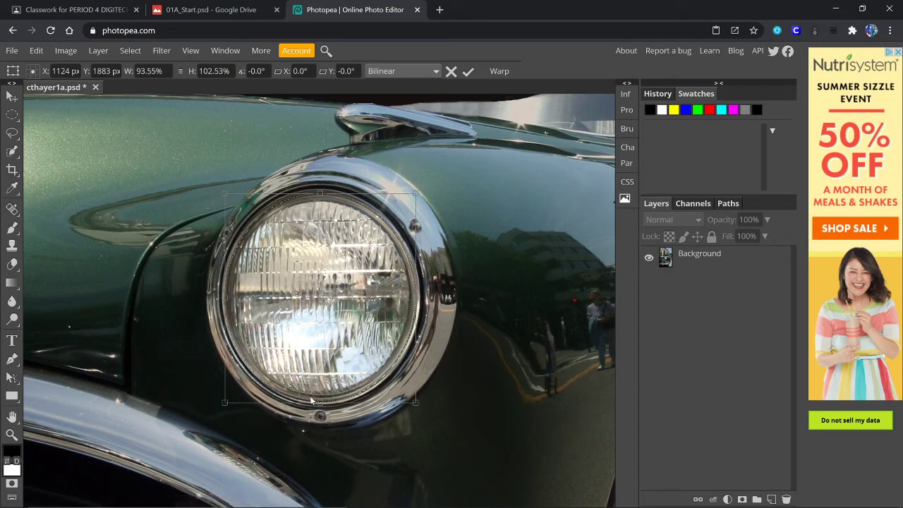
drag(321, 403, 319, 401)
- Confirm the headlight selection and add a Hue/Saturation layer with Saturation 100 and Hue 180
click(470, 72)
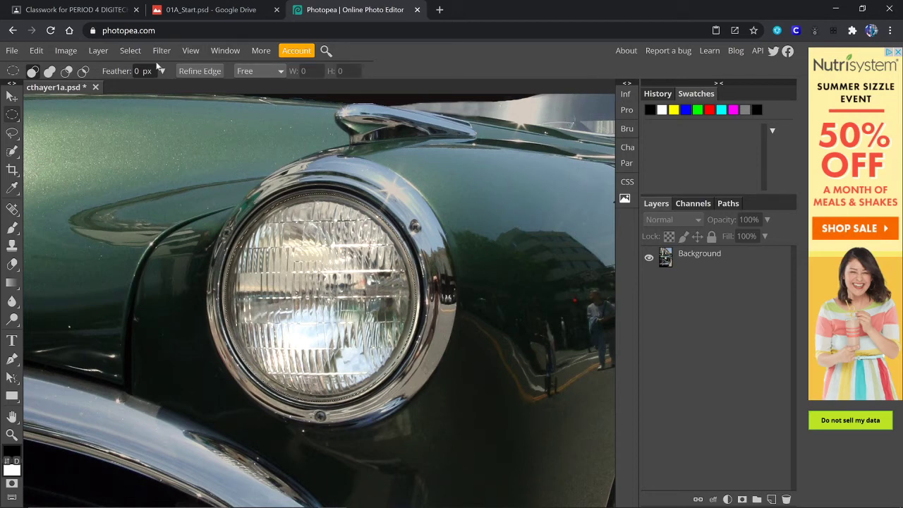
click(728, 499)
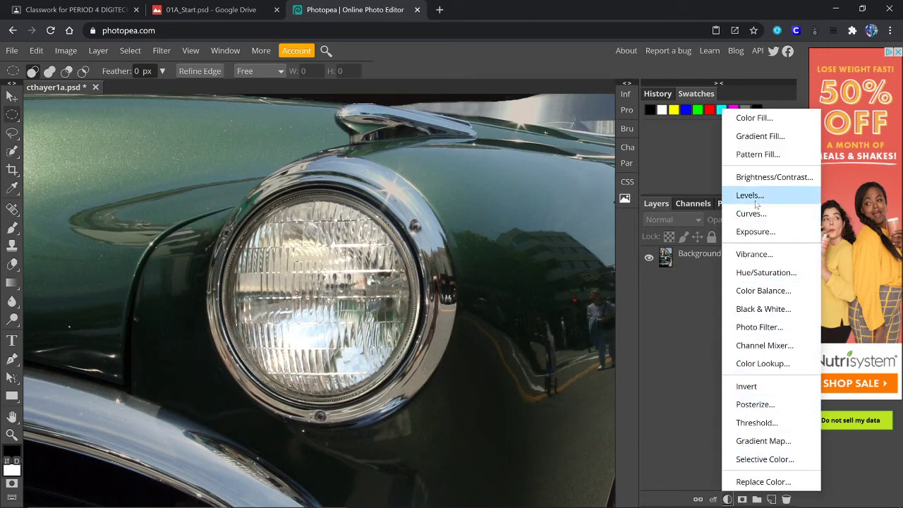
click(756, 276)
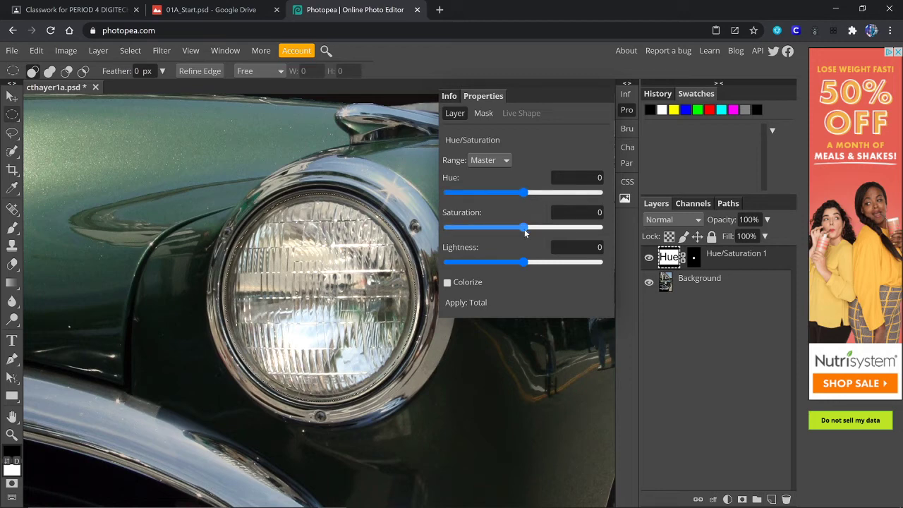
drag(523, 228, 599, 228)
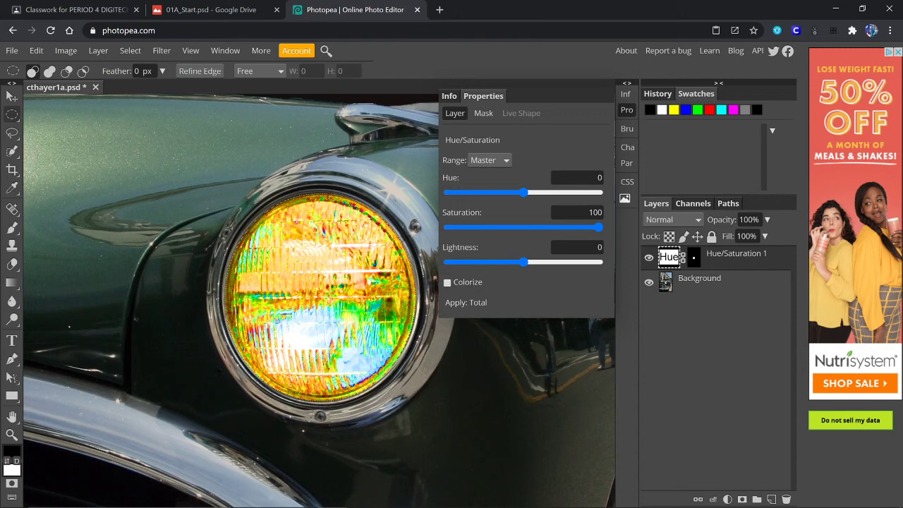
click(523, 195)
drag(523, 196, 601, 184)
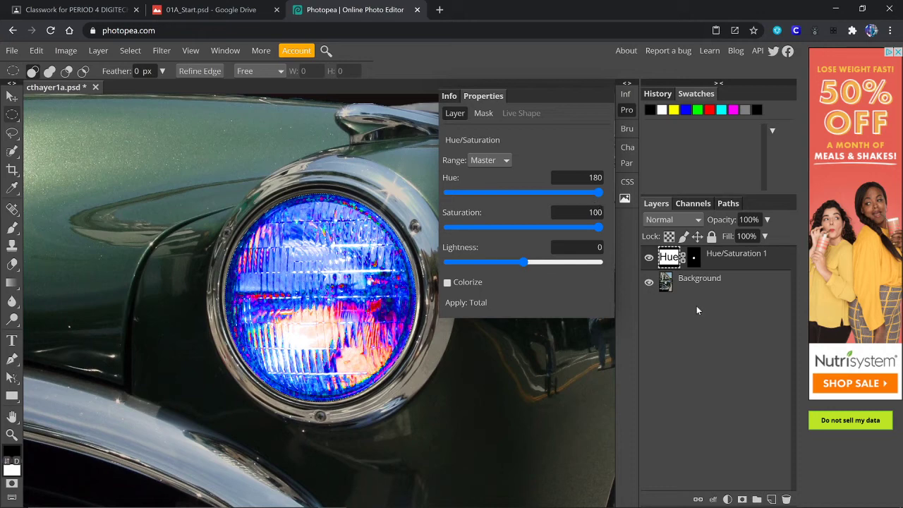
- Undo the hue and saturation changes and remove the Hue/Saturation adjustment layer
click(628, 84)
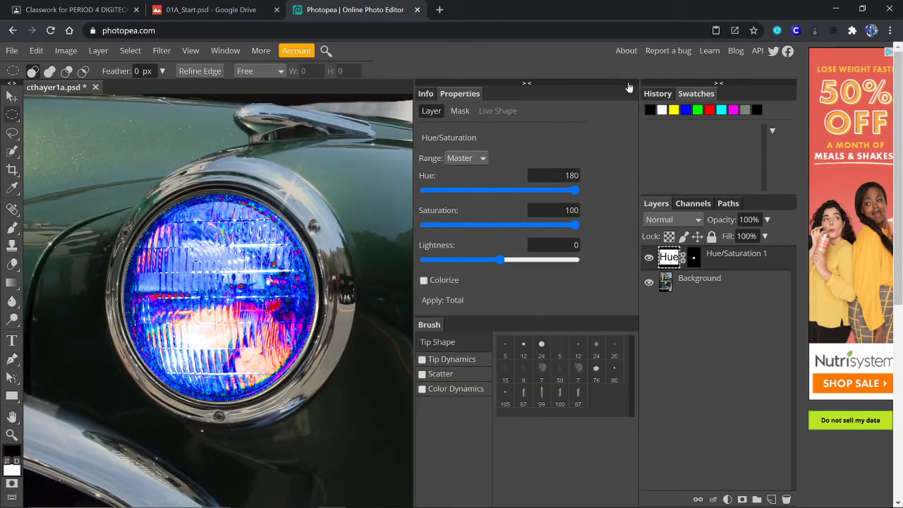
click(526, 84)
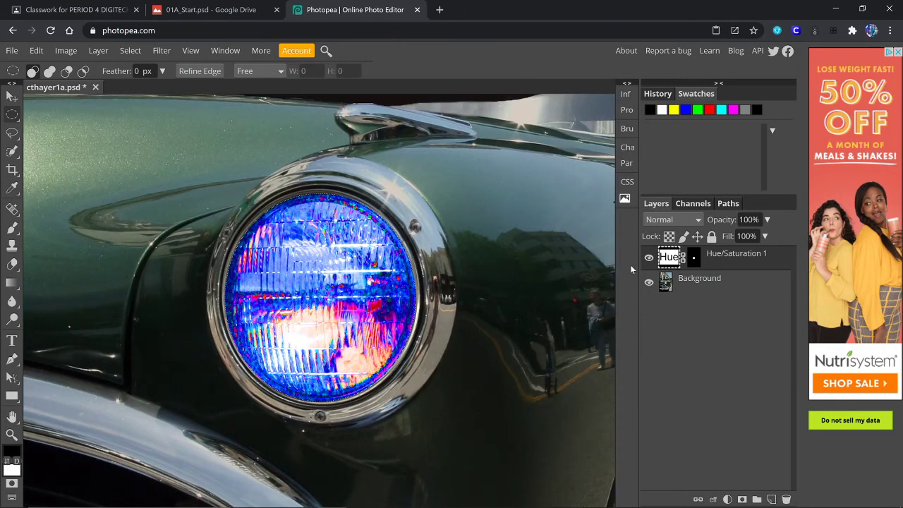
key(ctrl+z)
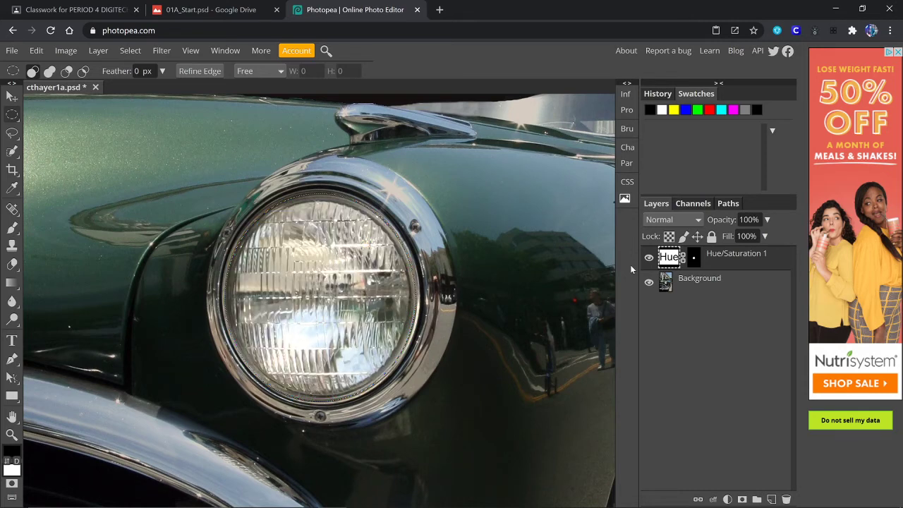
key(ctrl+z)
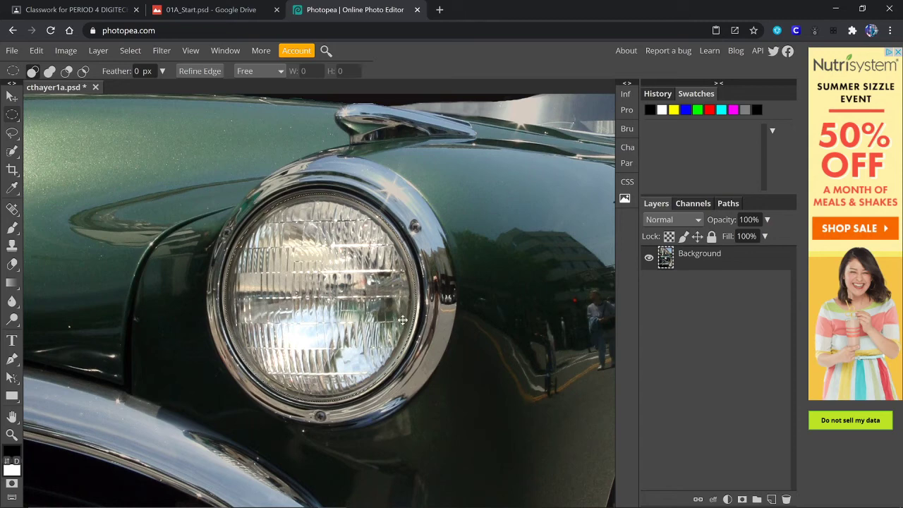
key(ctrl+0)
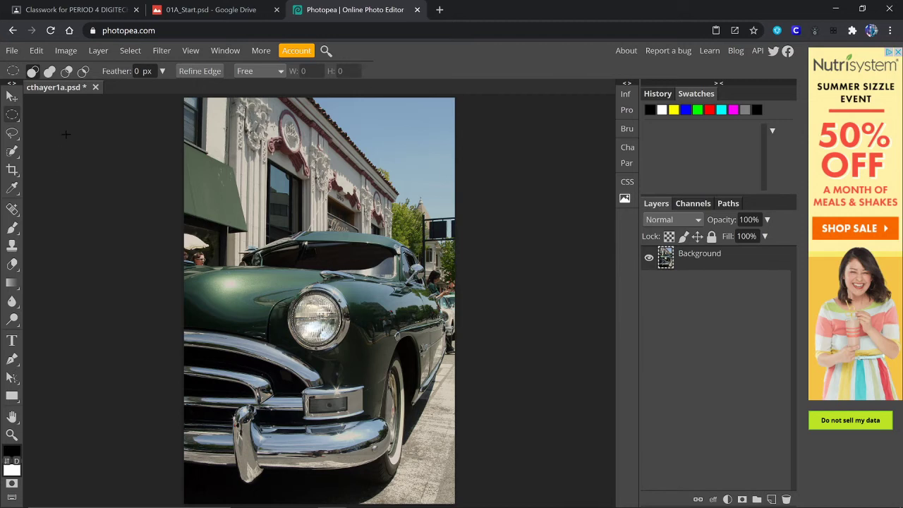
click(128, 52)
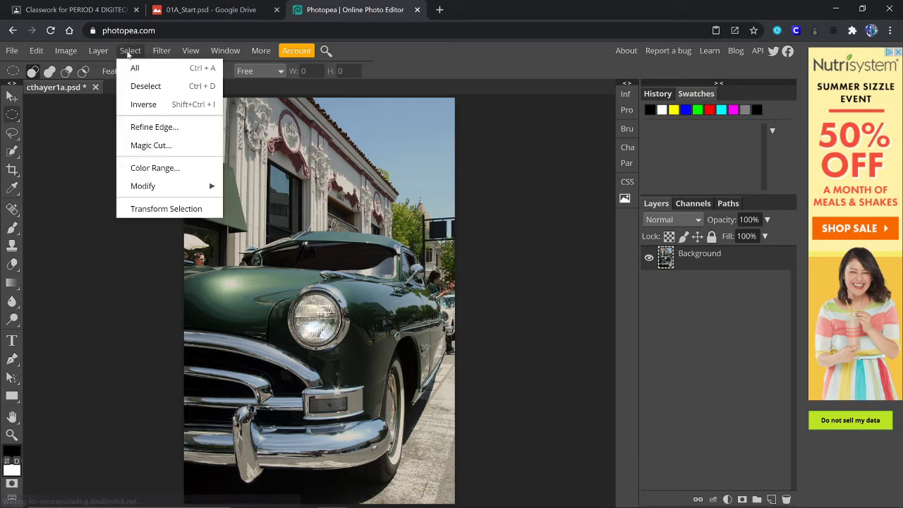
click(140, 106)
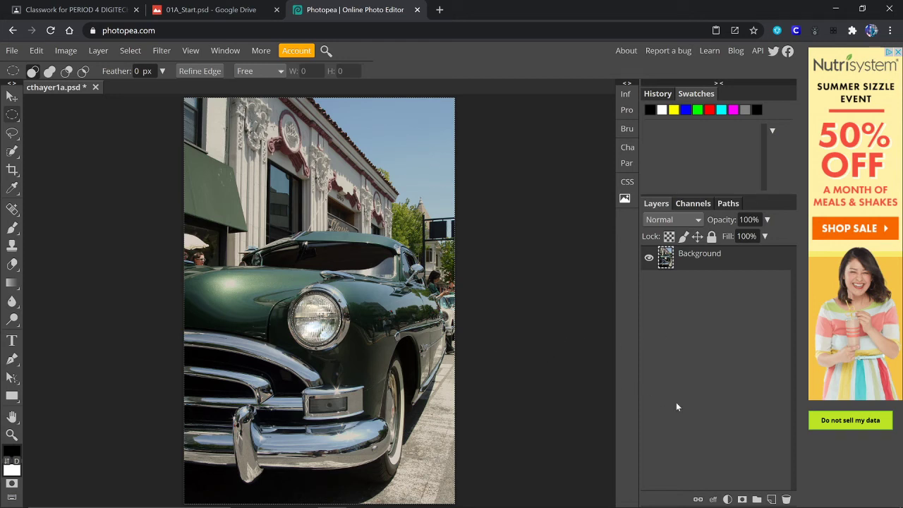
- Add a Curves adjustment layer and pull its top-right point left to brighten the photo
click(728, 499)
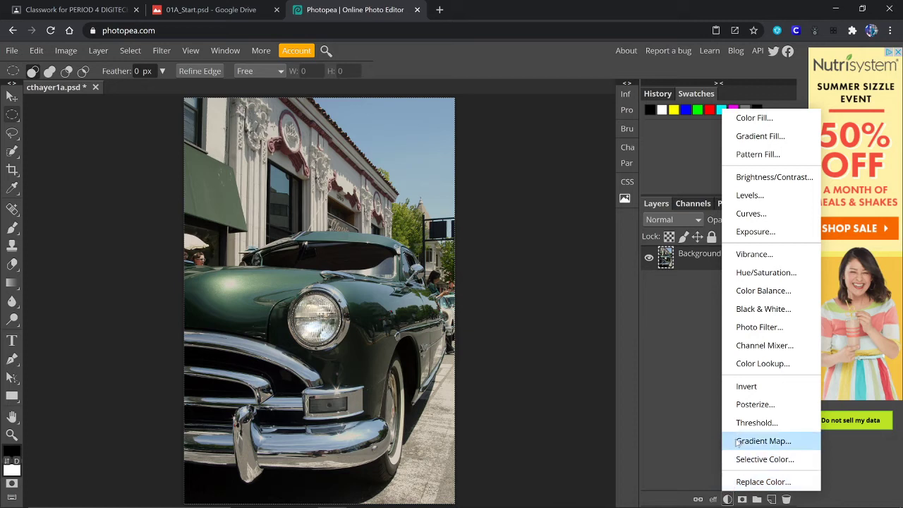
click(753, 214)
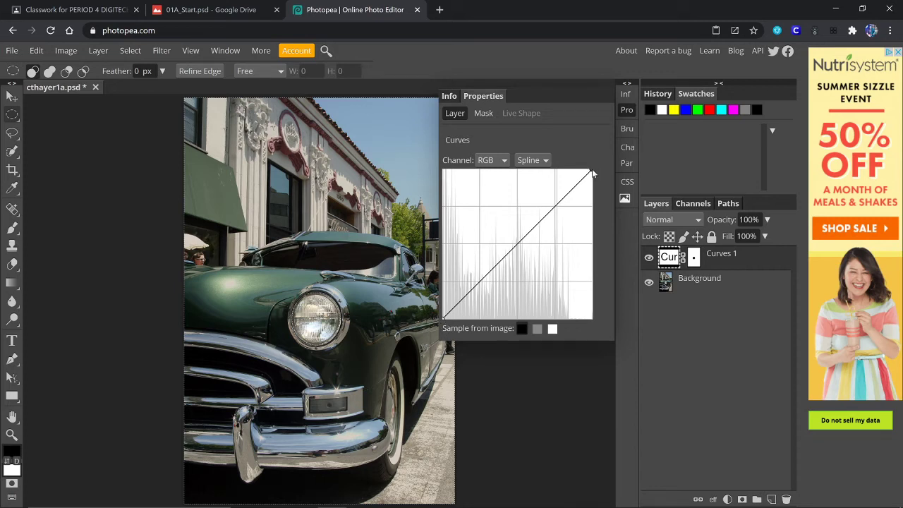
drag(592, 172, 556, 169)
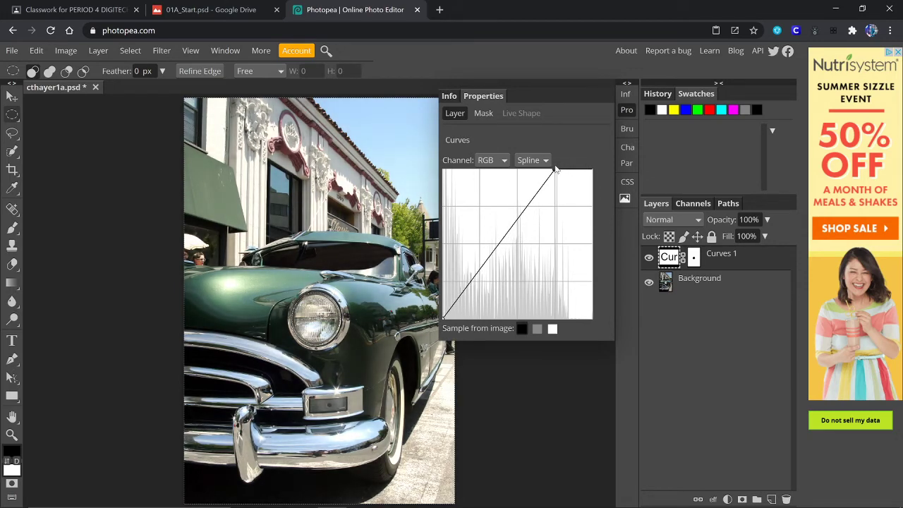
mouse_move(556, 169)
mouse_down()
mouse_move(528, 191)
mouse_move(444, 337)
mouse_move(512, 216)
mouse_move(523, 167)
mouse_move(555, 152)
mouse_up()
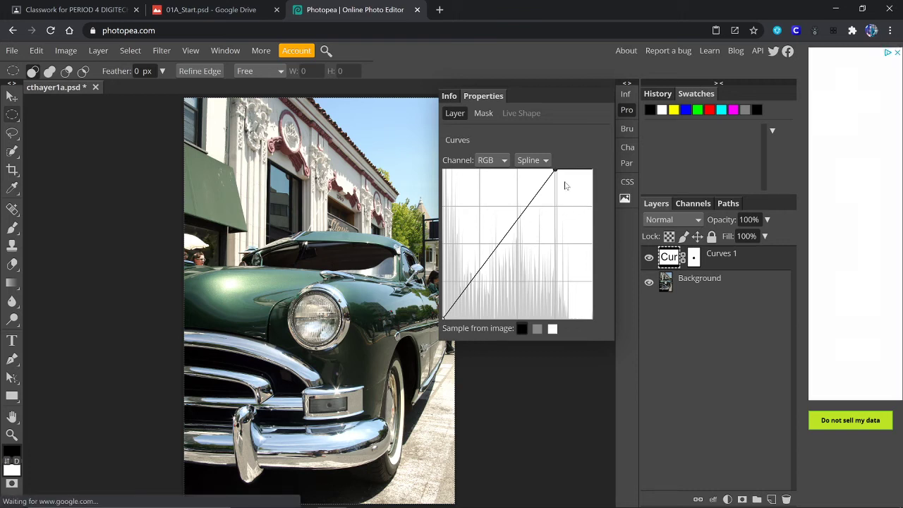
- Toggle the Curves 1 layer's visibility to compare before and after, leaving it visible
click(626, 84)
click(526, 84)
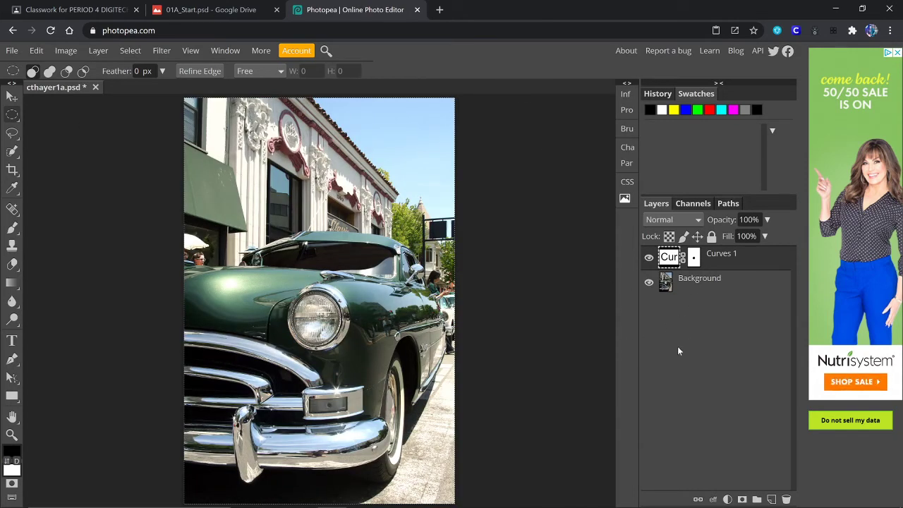
click(649, 261)
click(649, 262)
click(649, 261)
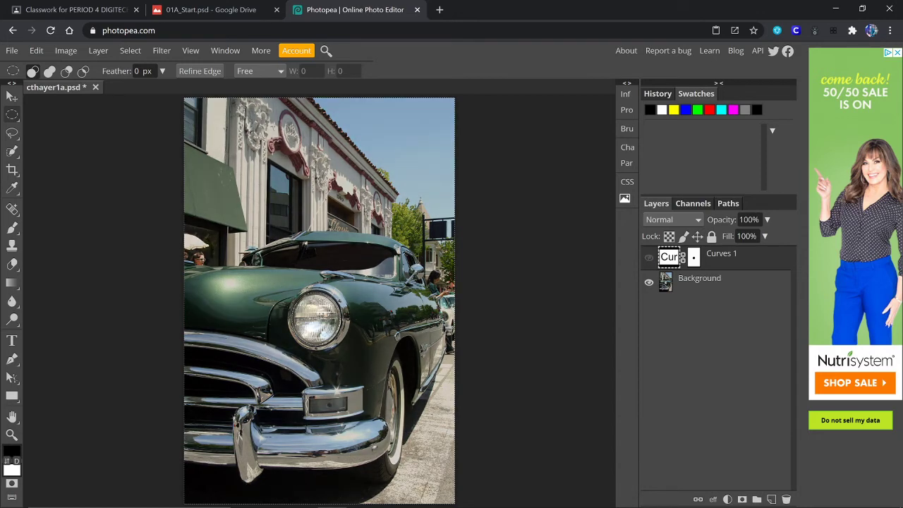
mouse_move(240, 498)
click(649, 261)
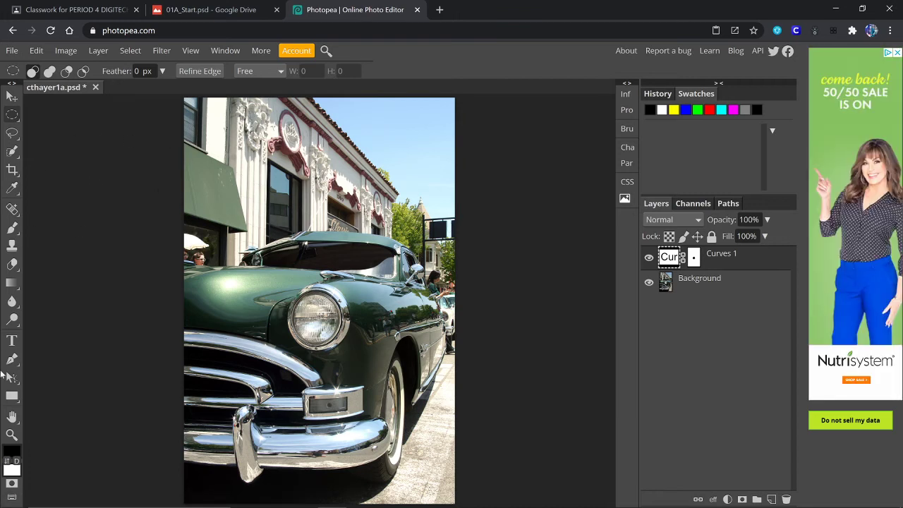
- Zoom and pan onto the building's round medallion, then drag an elliptical marquee around it
click(12, 434)
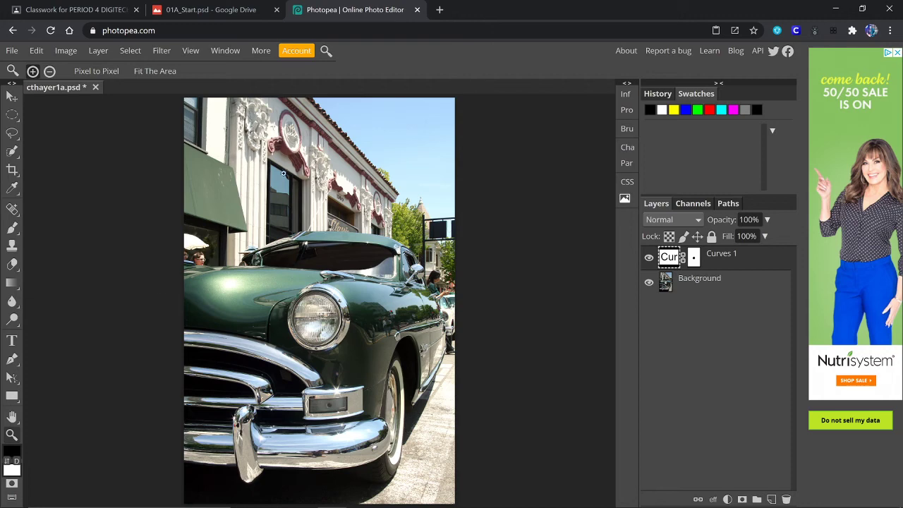
click(291, 132)
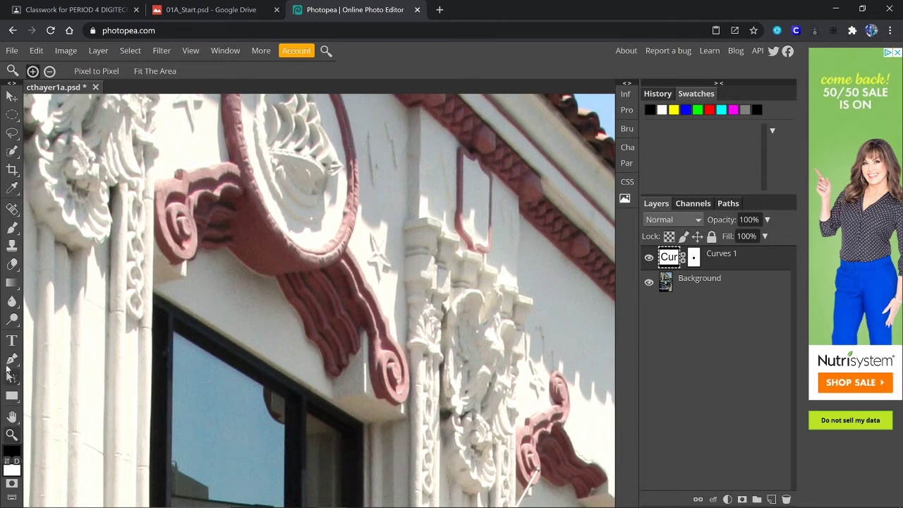
click(11, 418)
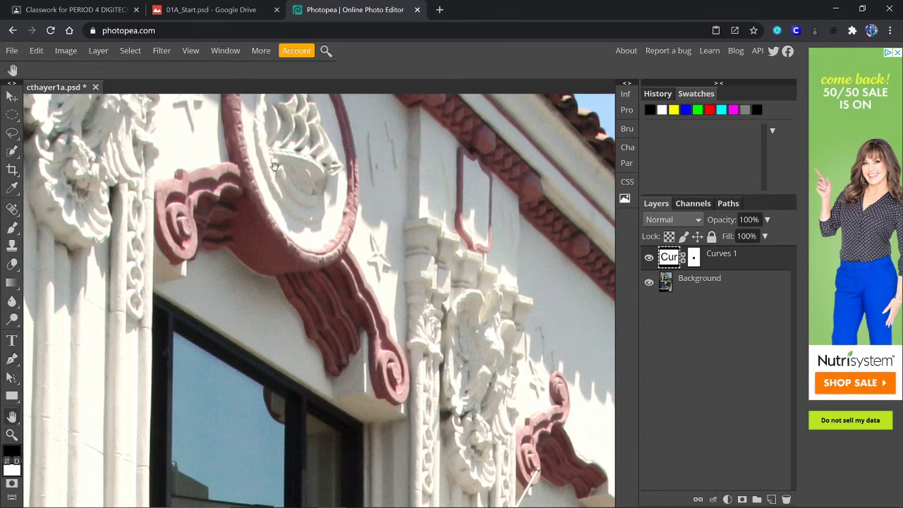
drag(287, 158, 302, 316)
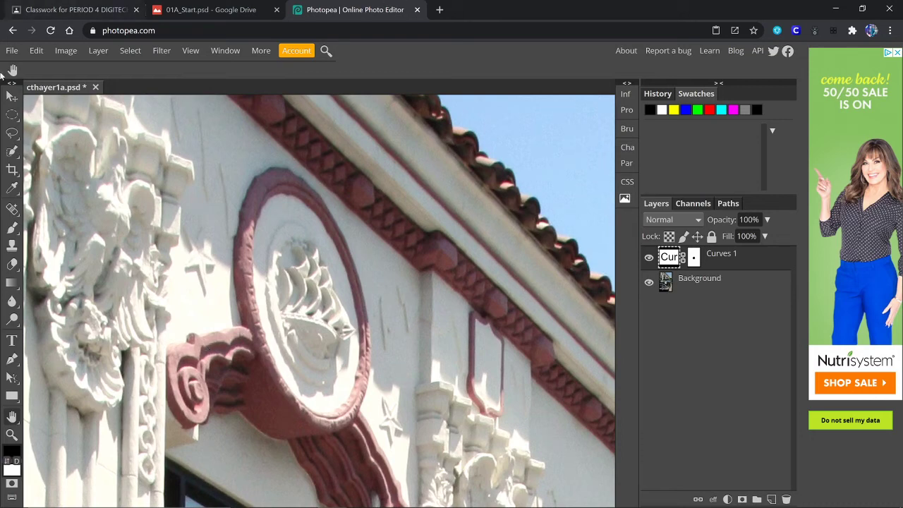
click(12, 114)
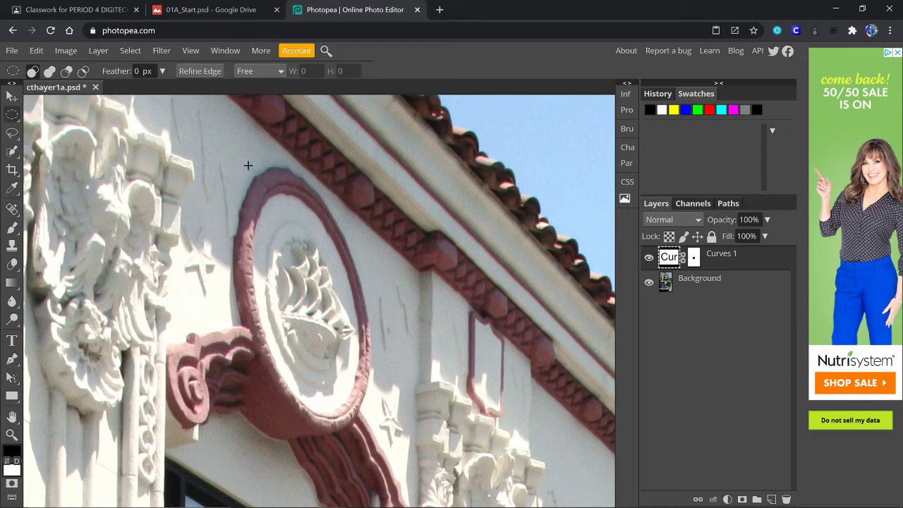
drag(248, 166, 369, 426)
- Rotate the medallion's oval selection to -15.2° and scale it about 103% by 105% to fit the rim
click(131, 51)
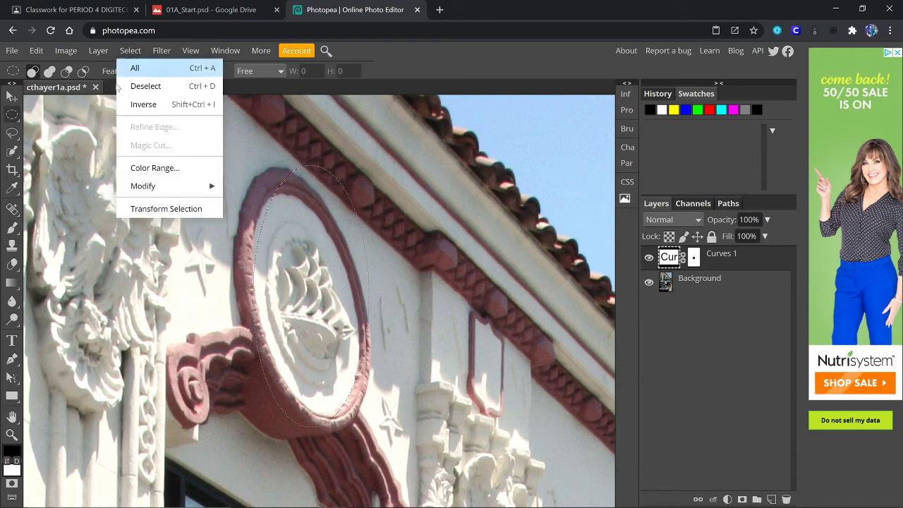
click(151, 210)
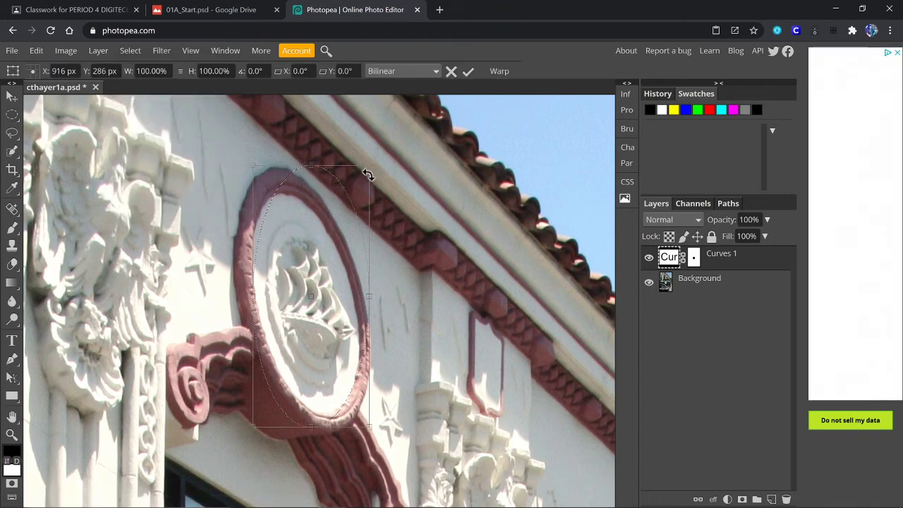
drag(373, 164, 334, 158)
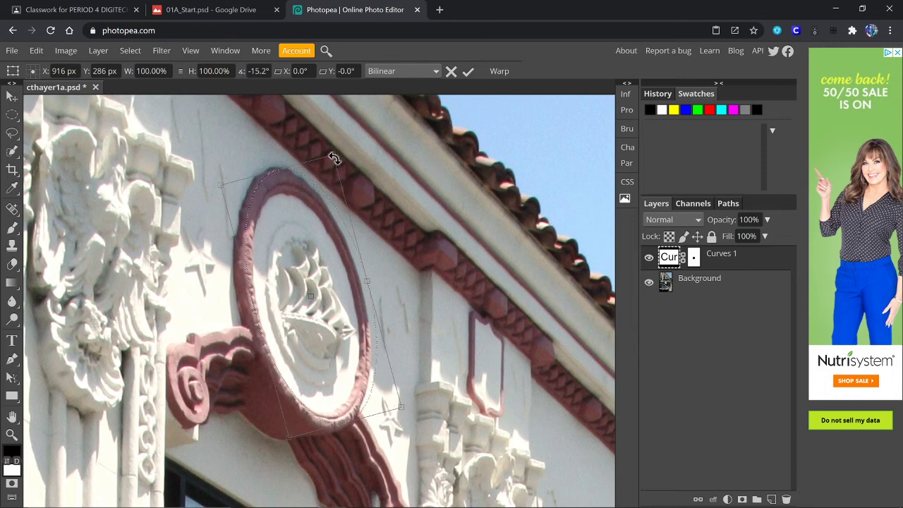
drag(331, 271, 324, 272)
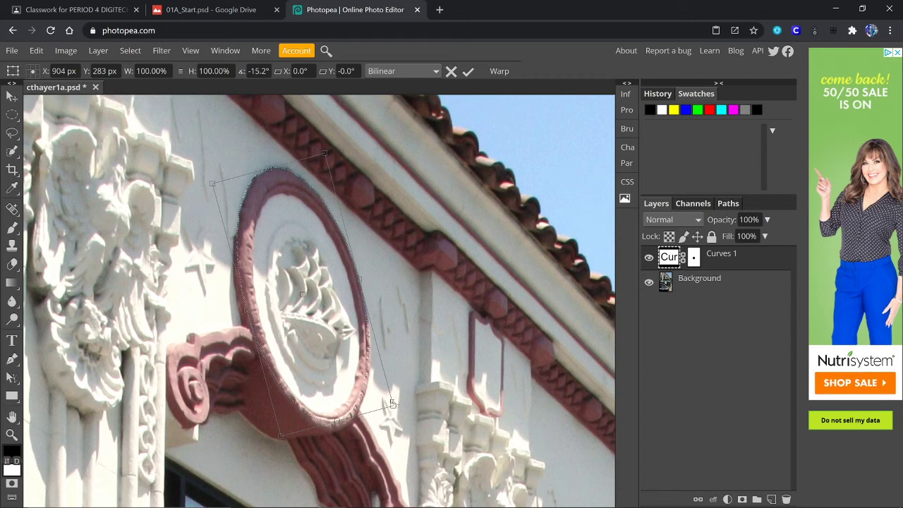
drag(392, 403, 393, 416)
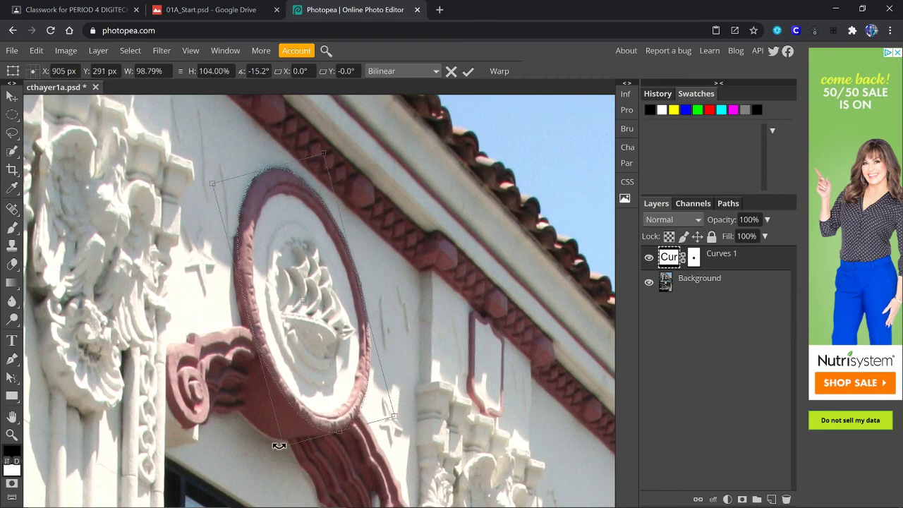
drag(282, 445, 279, 448)
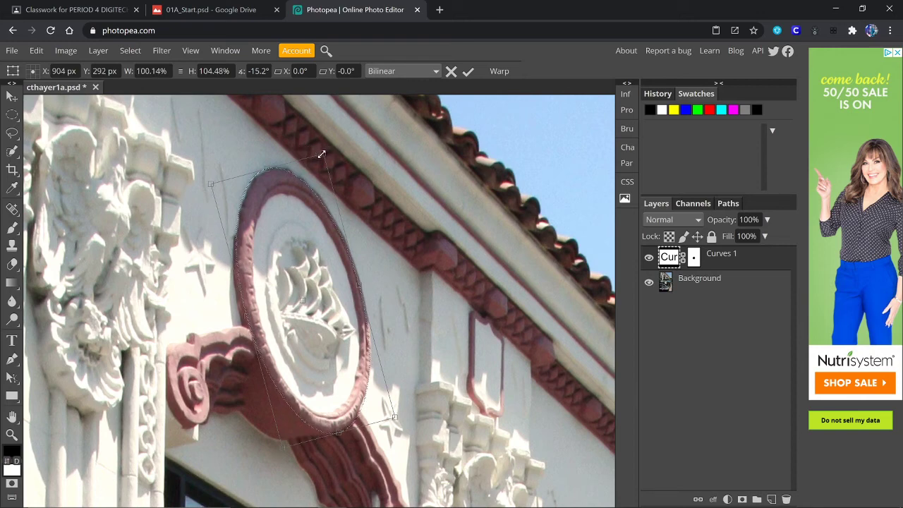
drag(323, 153, 325, 151)
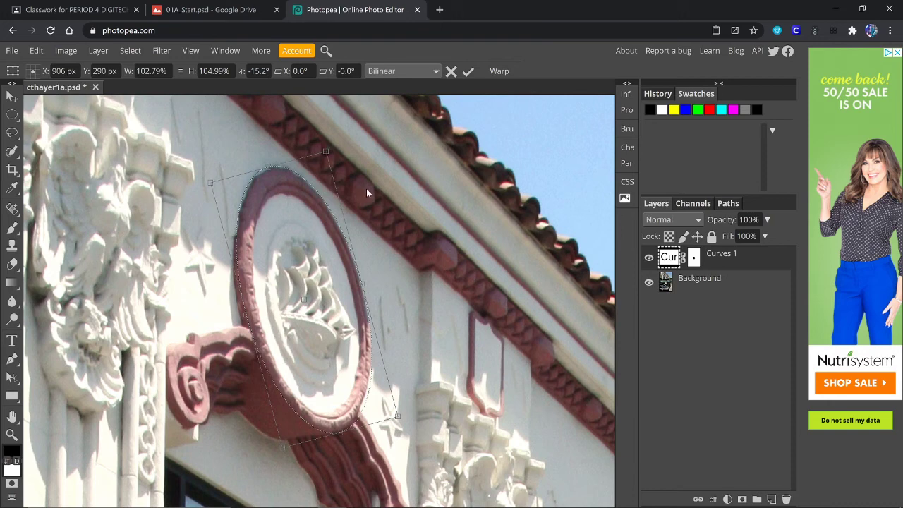
key(Return)
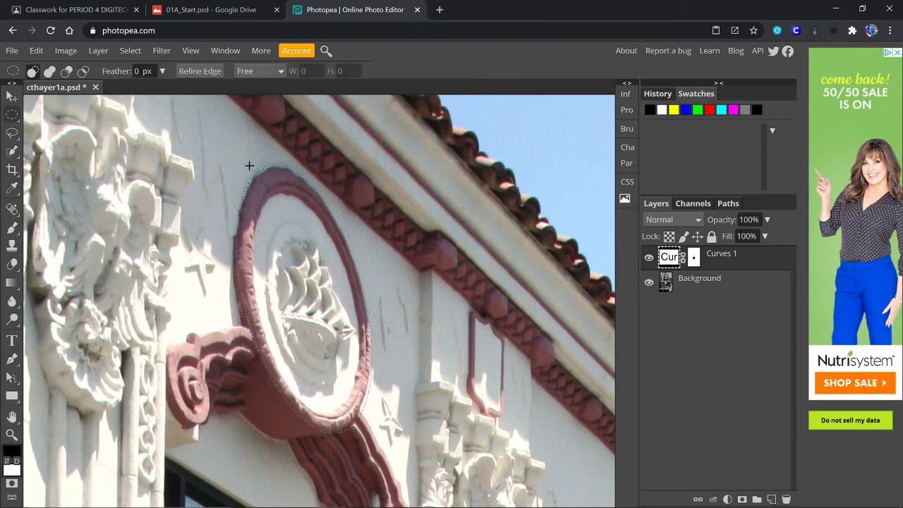
- Invert the selection and add a Black & White adjustment layer to everything except the medallion
click(129, 50)
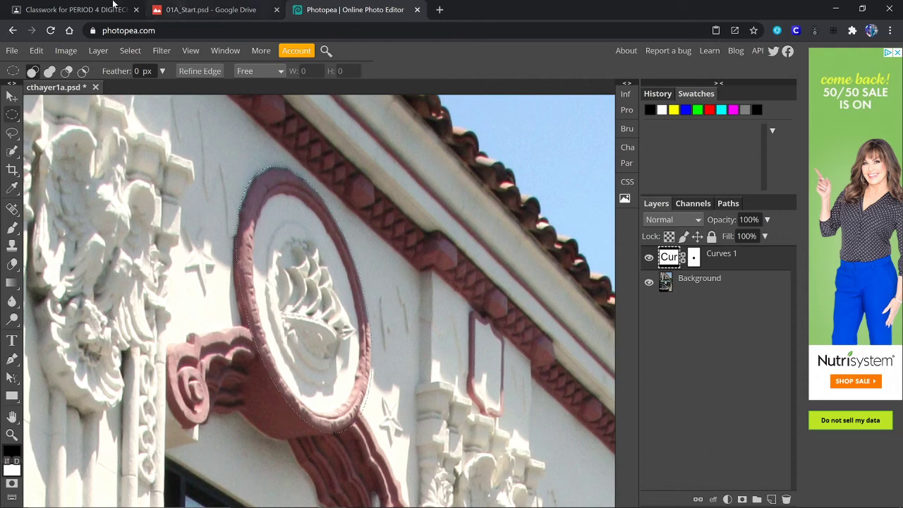
click(131, 50)
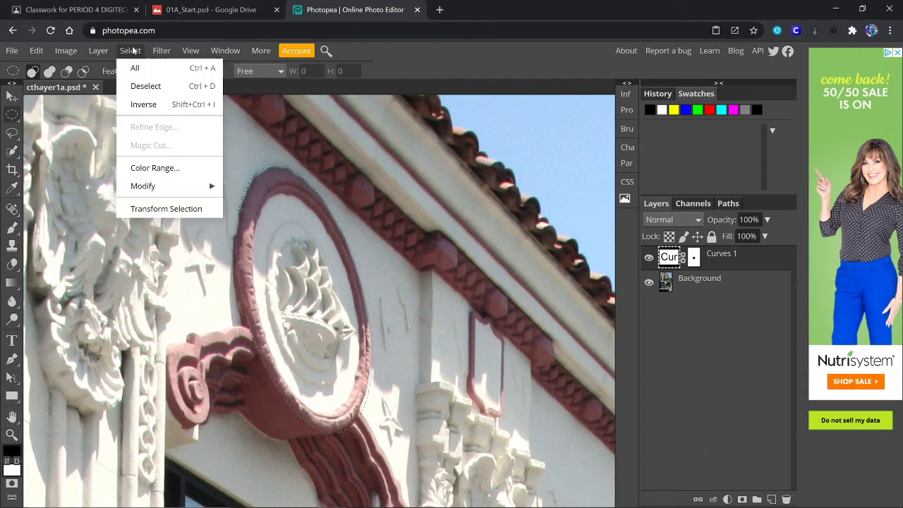
click(141, 104)
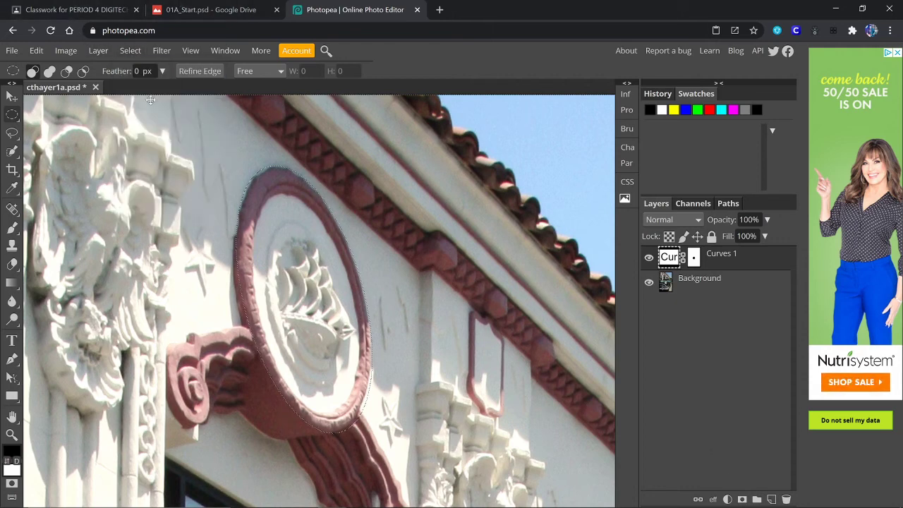
click(728, 499)
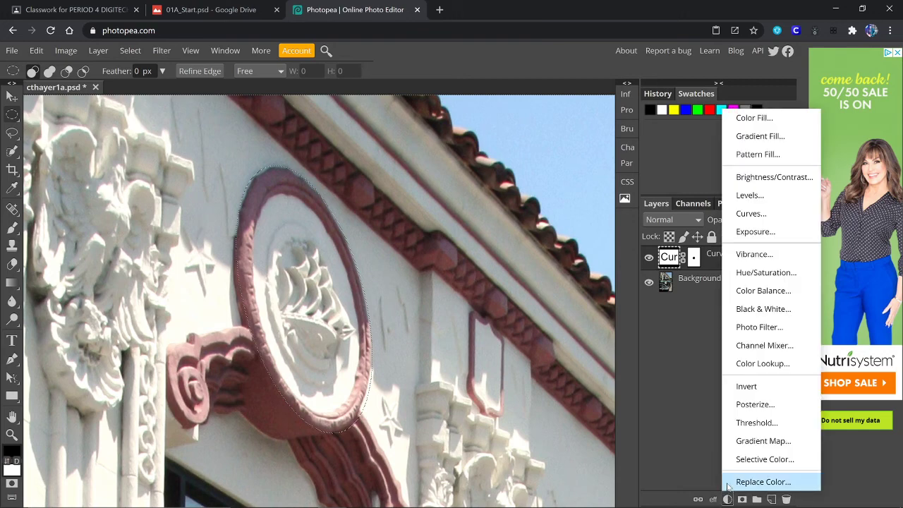
click(759, 310)
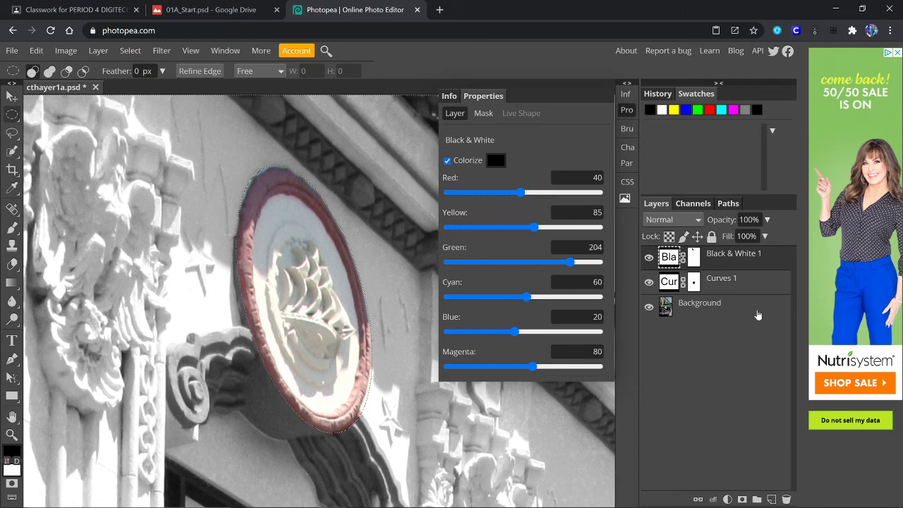
- Fit the whole photo in view, then zoom in and pan back to the medallion
key(ctrl+0)
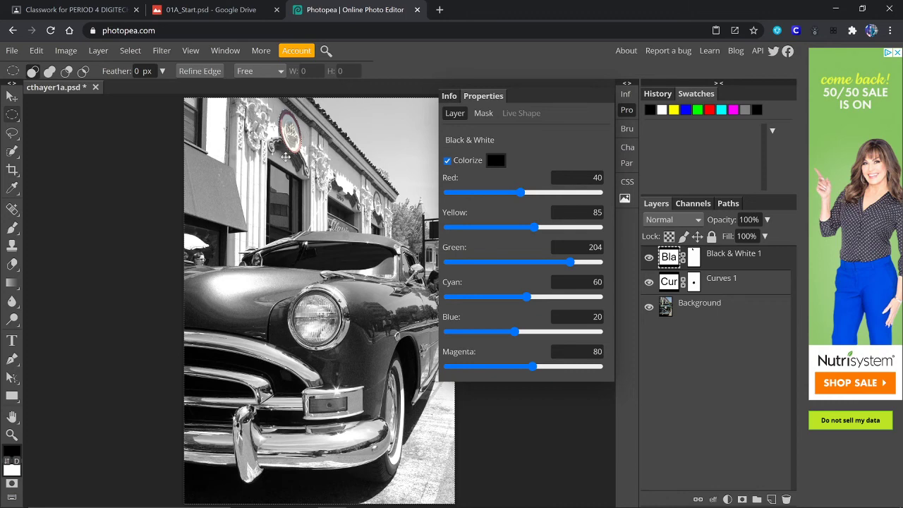
click(628, 84)
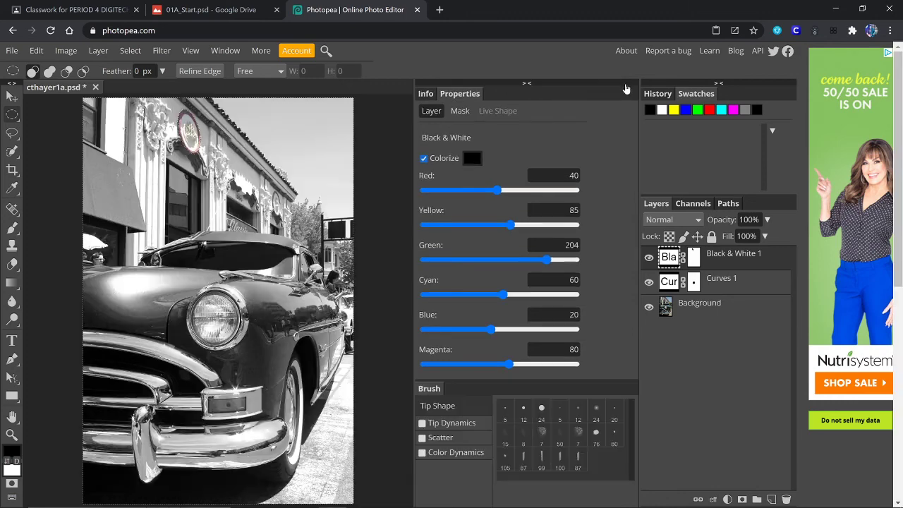
click(528, 84)
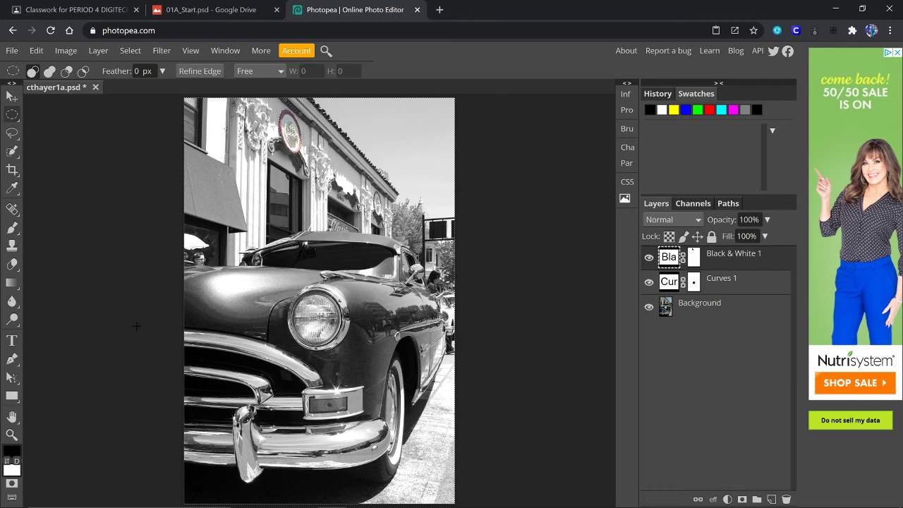
key(ctrl+plus)
key(ctrl+plus)
key(ctrl+plus)
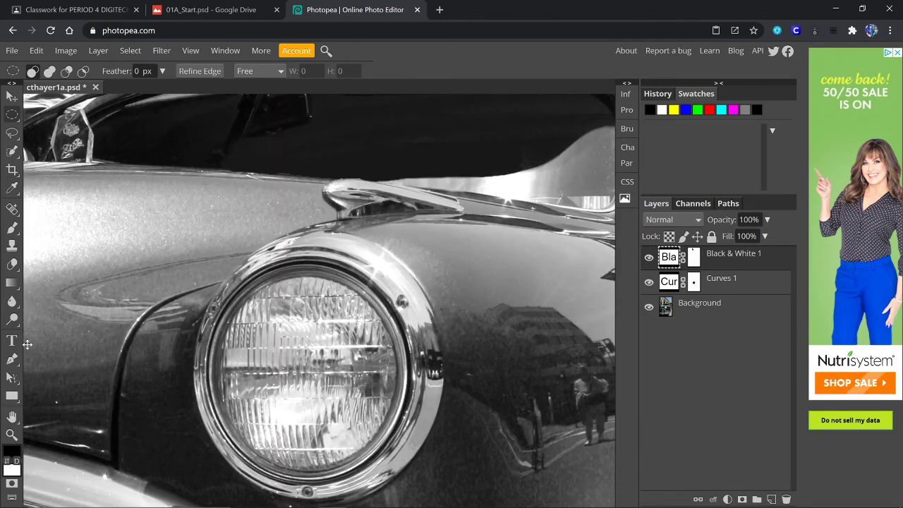
click(12, 417)
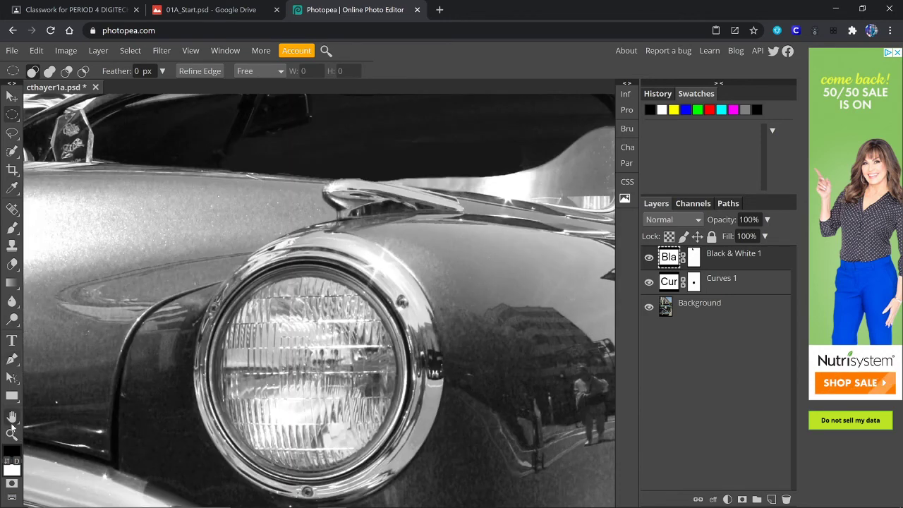
drag(355, 130, 502, 489)
drag(478, 215, 487, 449)
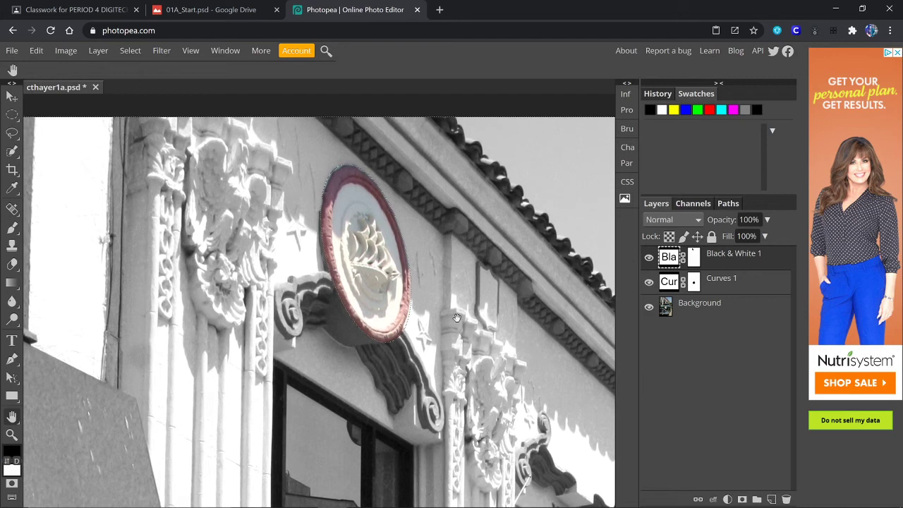
- Invert the selection back to the medallion and add a Hue/Saturation adjustment layer
click(131, 51)
click(138, 106)
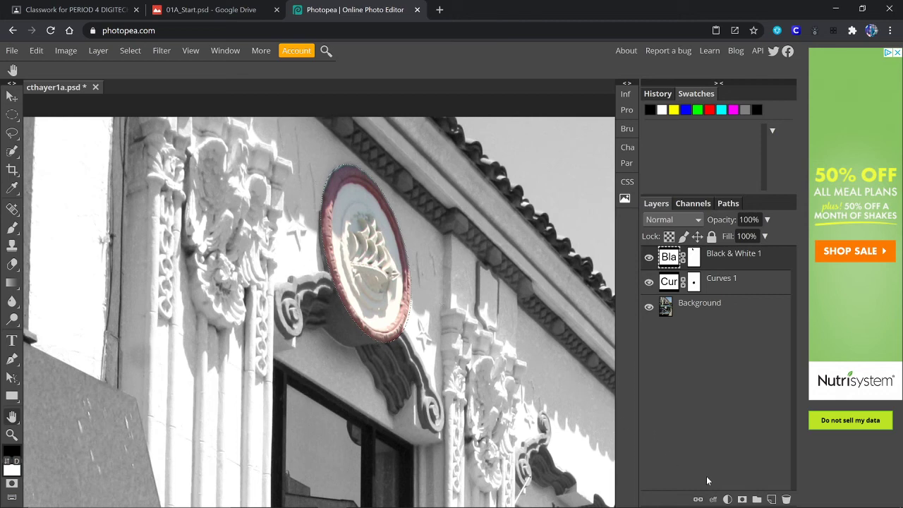
click(727, 499)
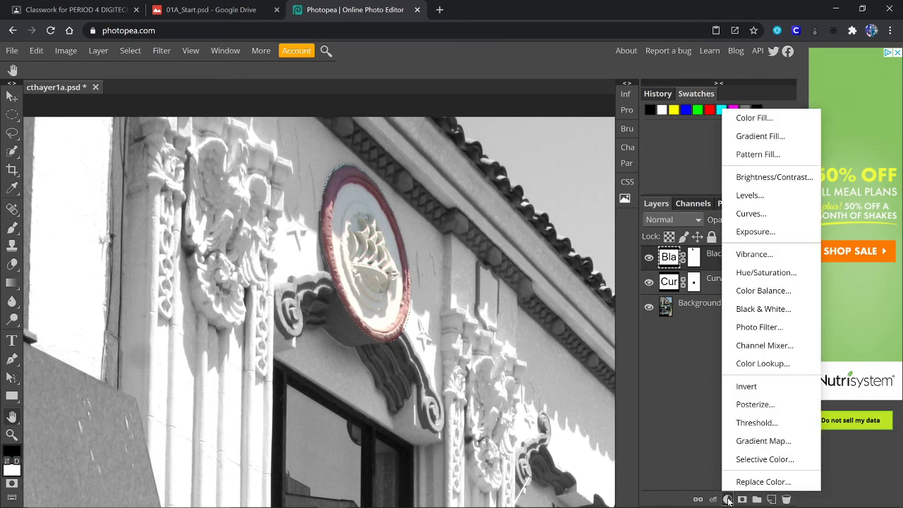
click(766, 273)
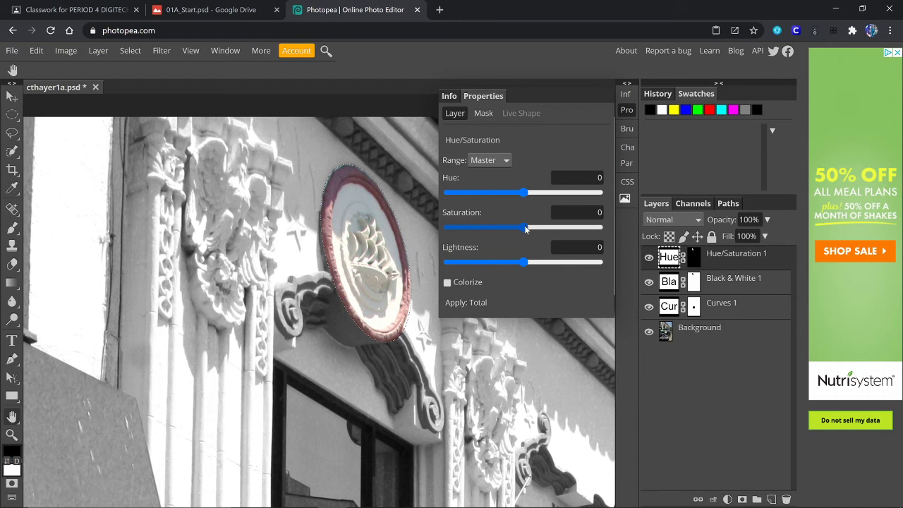
- Set Hue to -74 and Saturation to 41 to tint the medallion purple
drag(525, 228, 562, 224)
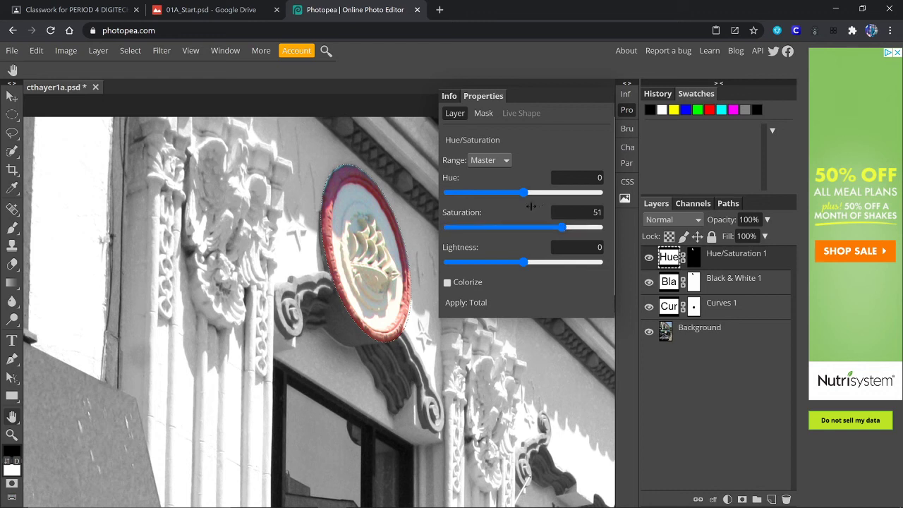
drag(525, 197, 493, 203)
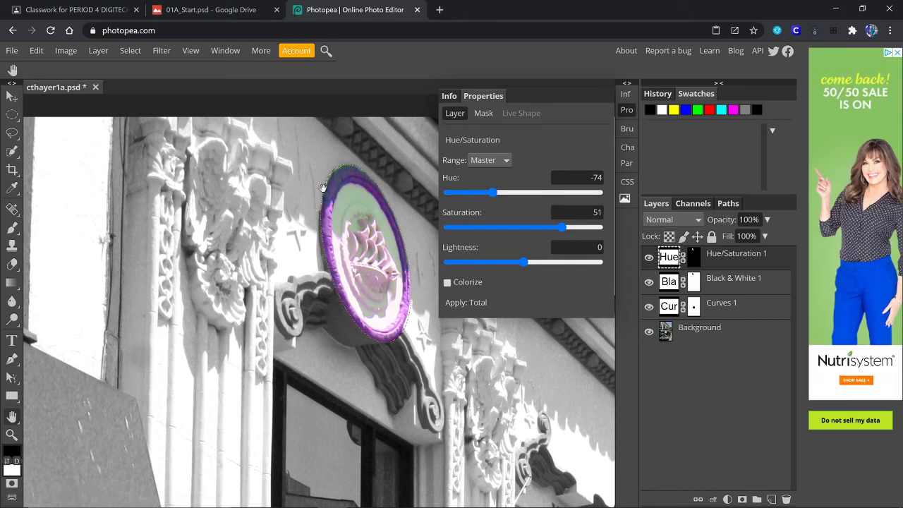
drag(561, 225, 555, 229)
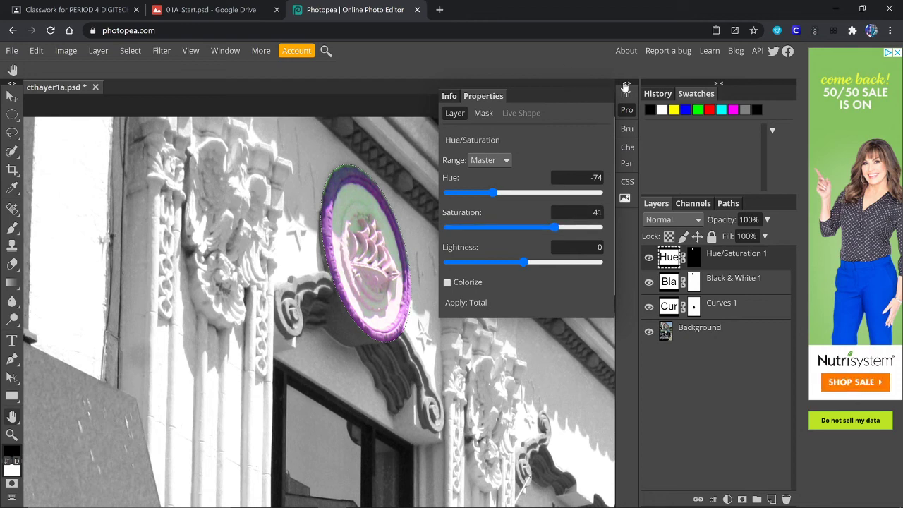
click(626, 83)
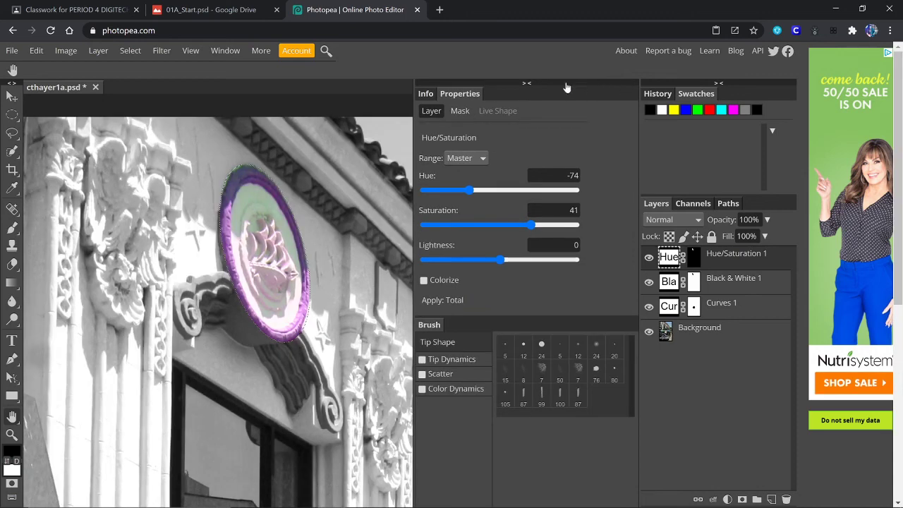
click(530, 85)
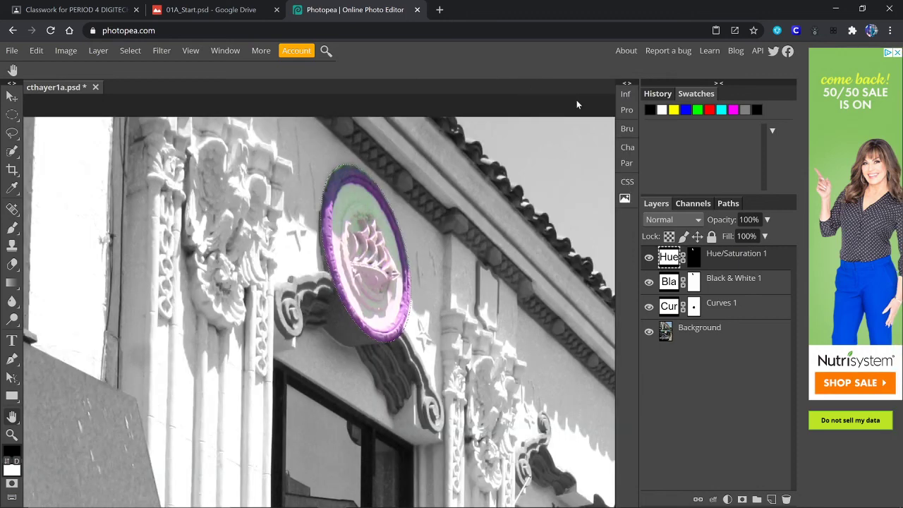
- Fit the car photo to the window, save it as a PSD download, and minimize Chrome
key(ctrl+0)
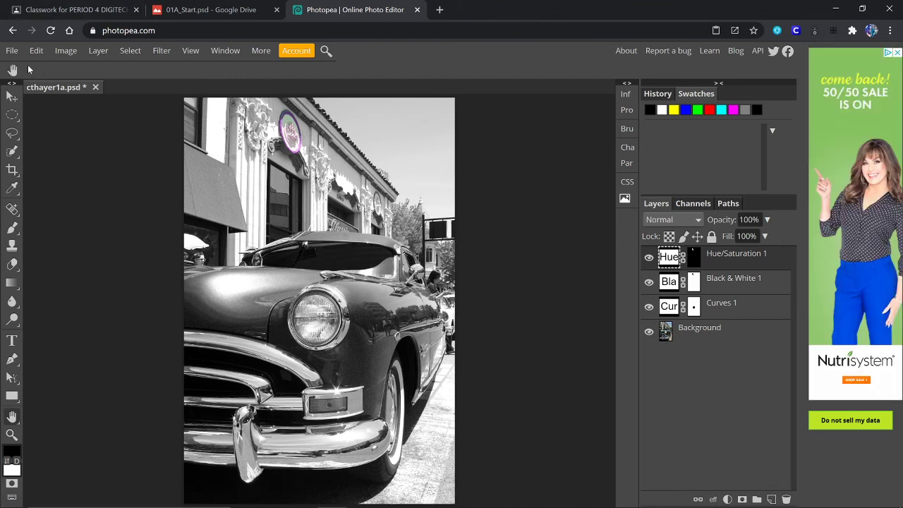
click(12, 51)
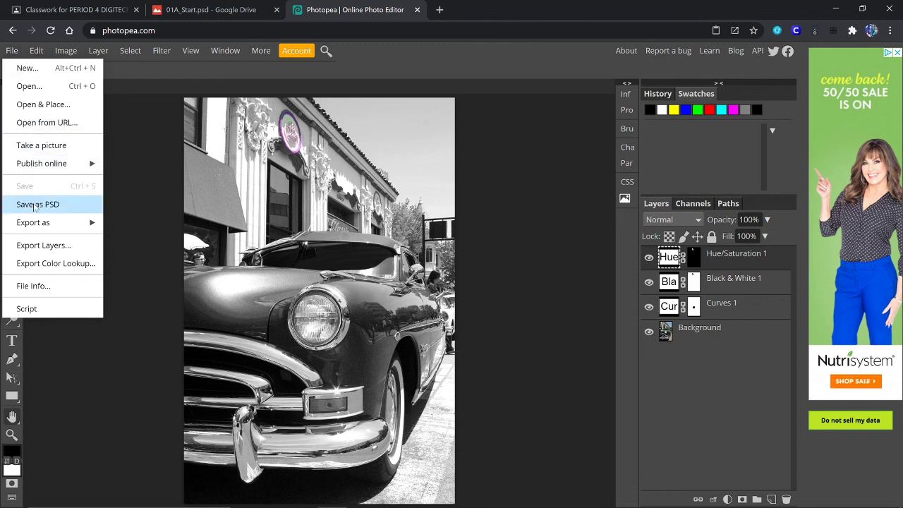
click(34, 204)
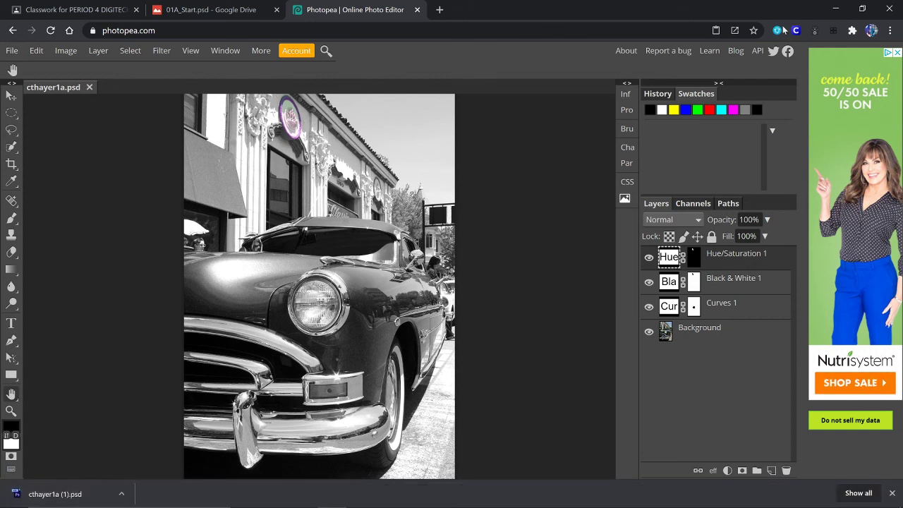
click(836, 8)
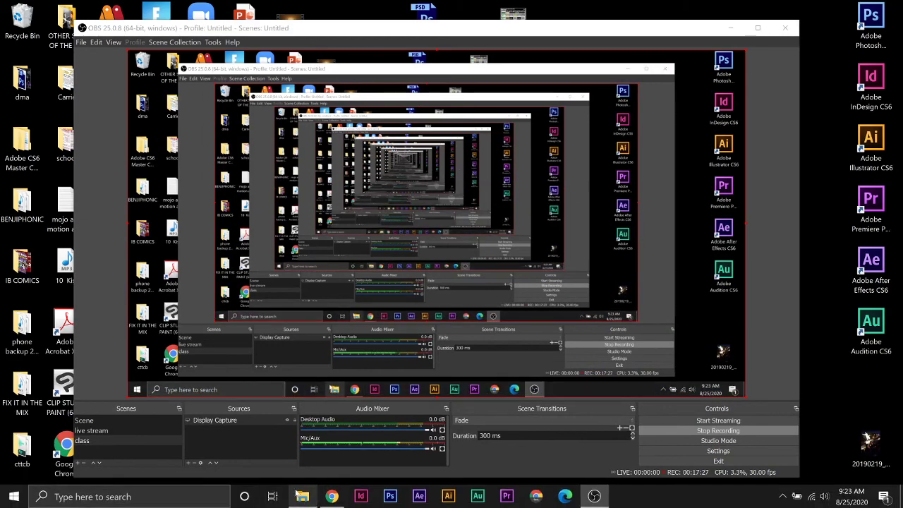
- Open Downloads in a maximized File Explorer and delete the older copy of the 1a PSD
click(302, 496)
click(497, 219)
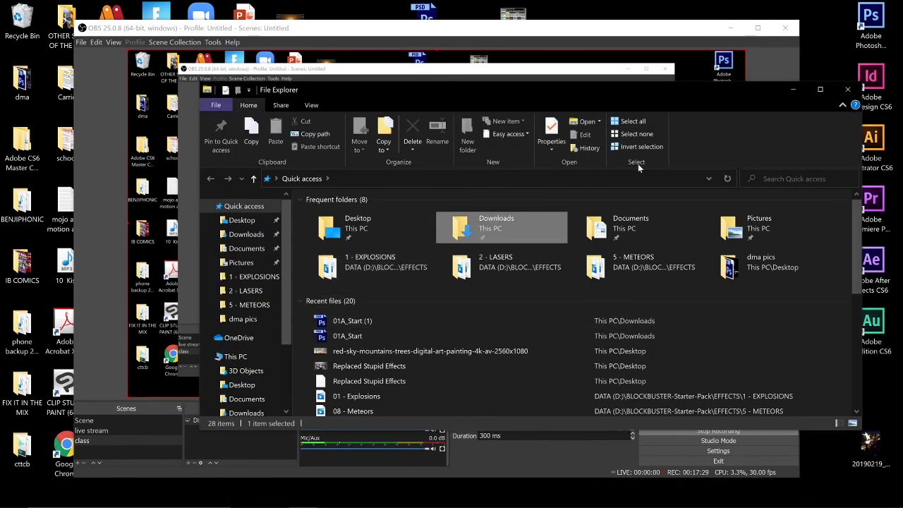
click(823, 89)
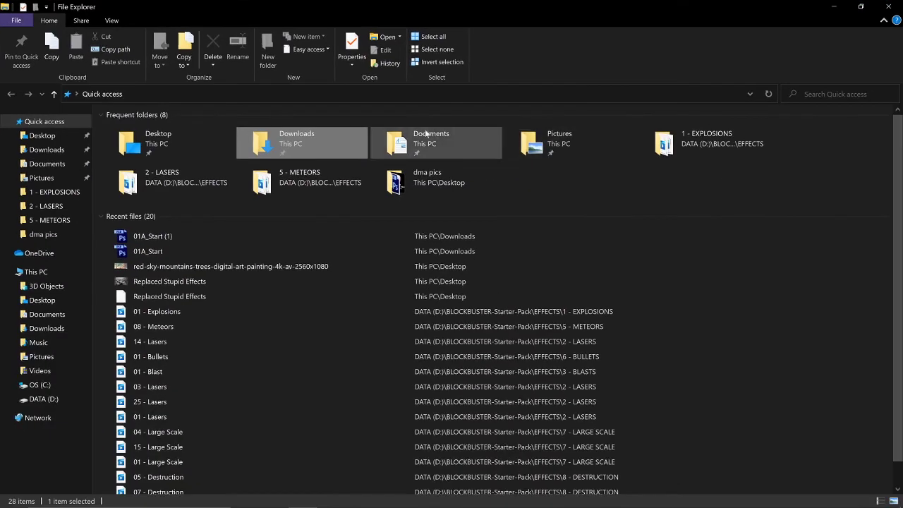
double_click(280, 142)
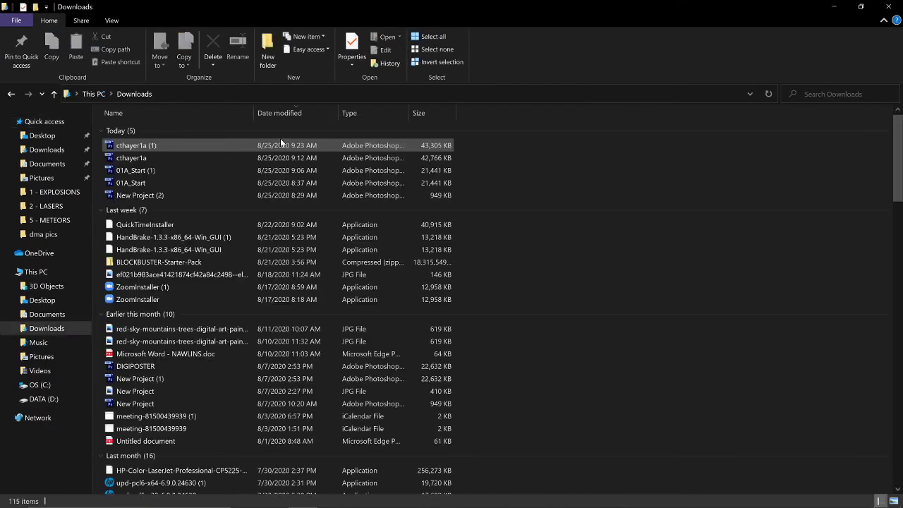
click(136, 158)
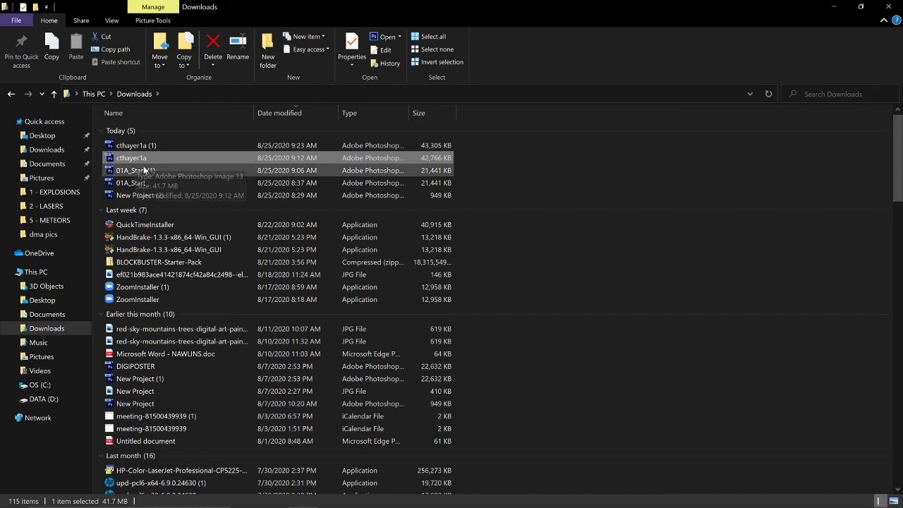
key(Delete)
- Open the newer (1) PSD copy in Photoshop to check its adjustment layers, then close Photoshop
click(144, 147)
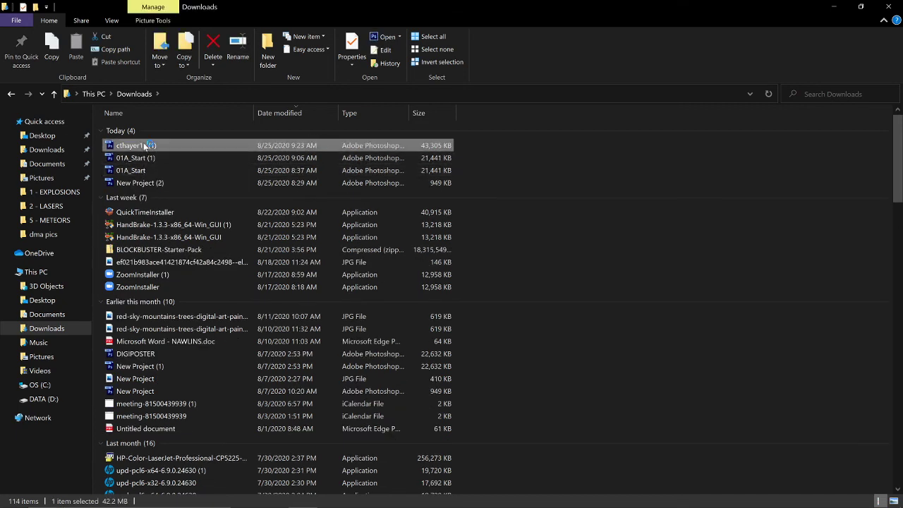
double_click(144, 147)
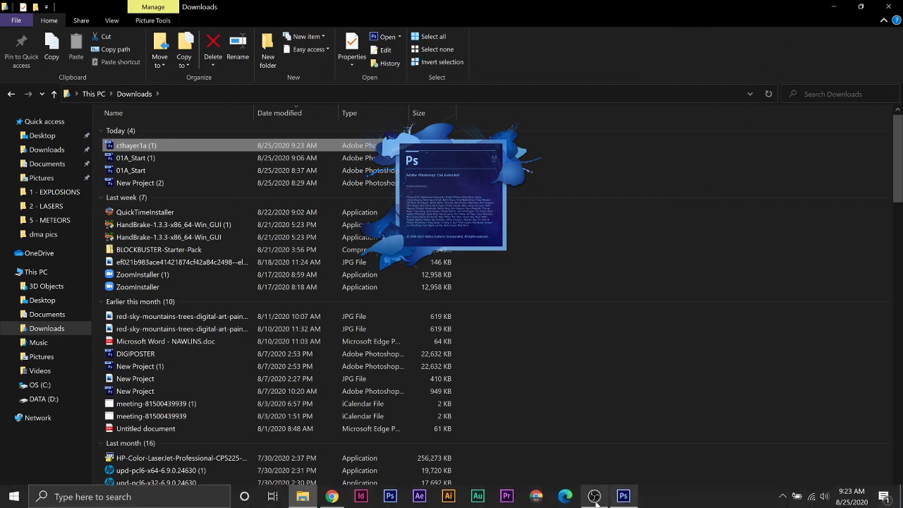
click(595, 496)
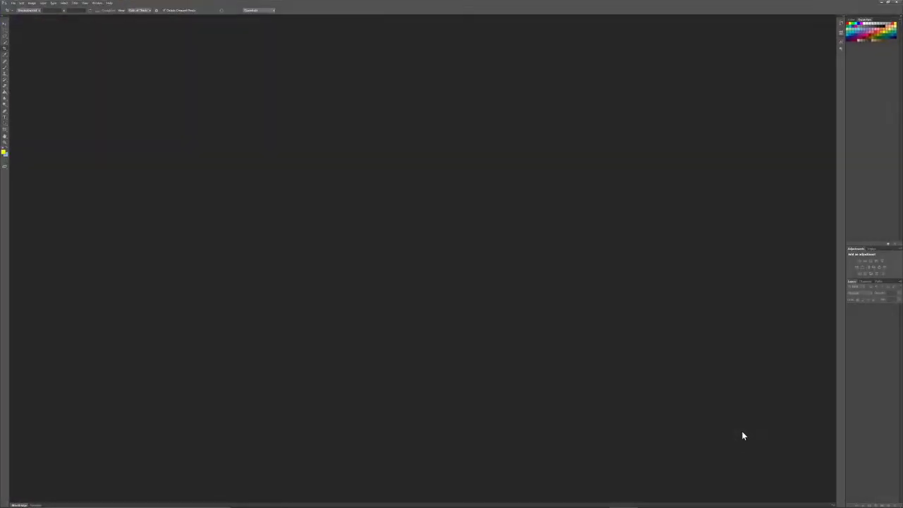
click(898, 3)
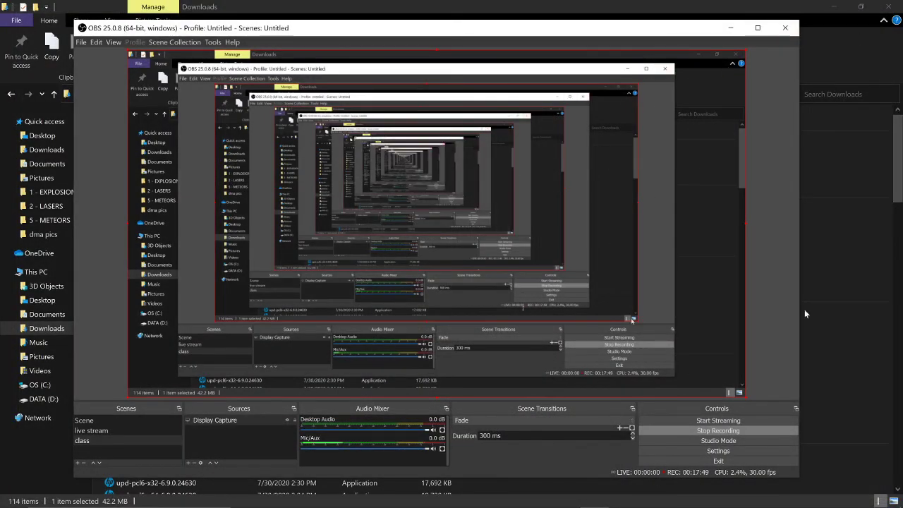
click(841, 153)
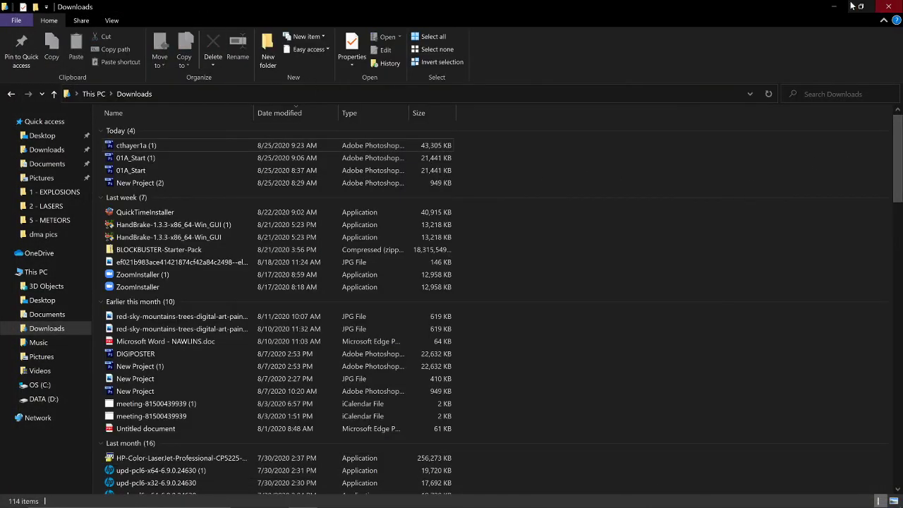
- Export the adjusted car photo as a 70% quality JPG and open the download's options
click(277, 497)
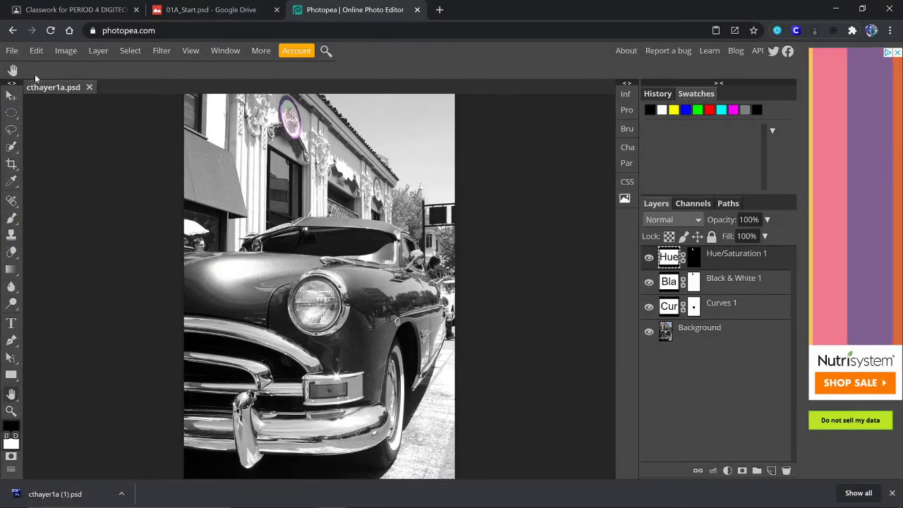
click(10, 52)
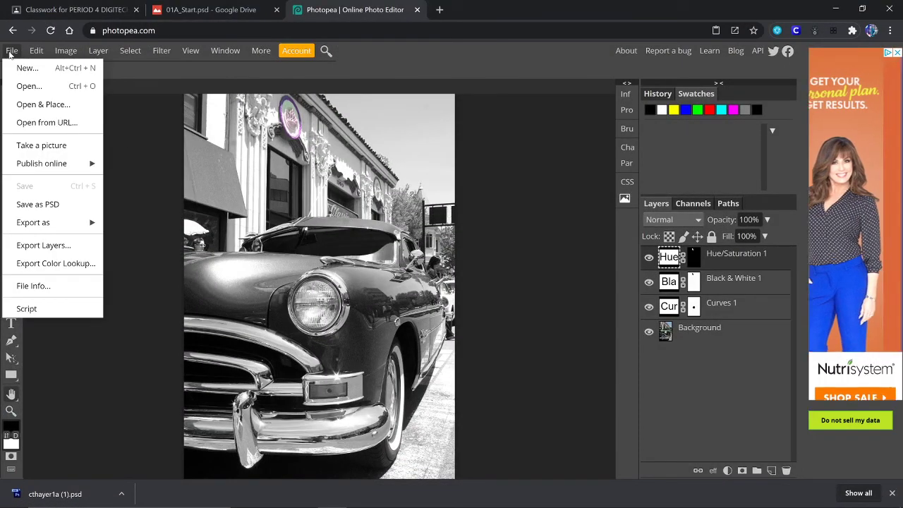
mouse_move(64, 222)
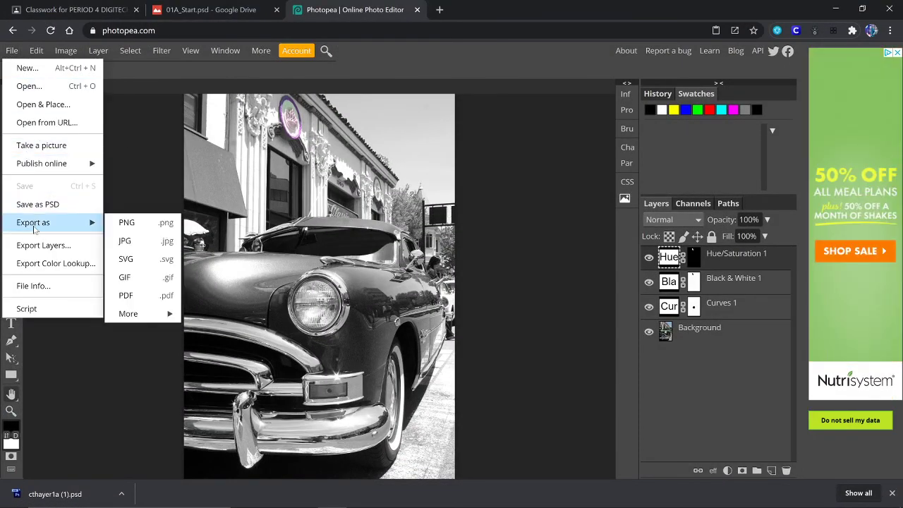
click(126, 241)
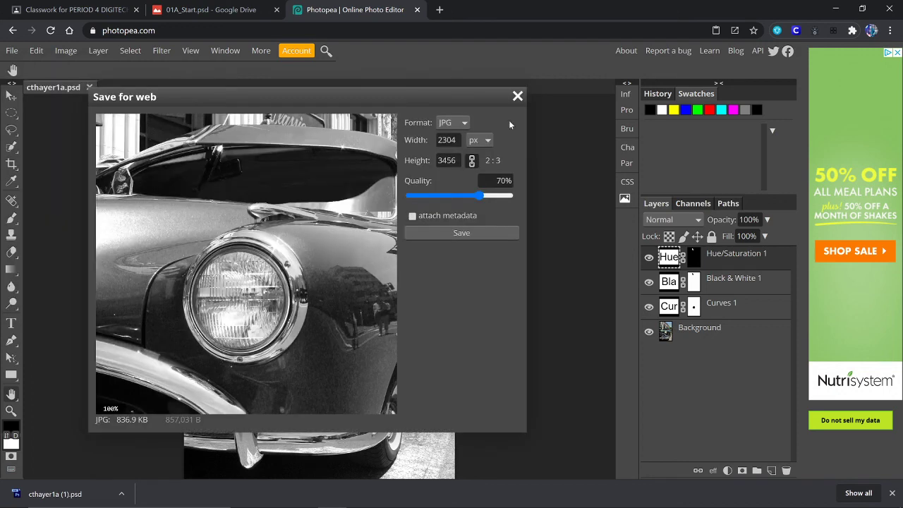
click(480, 235)
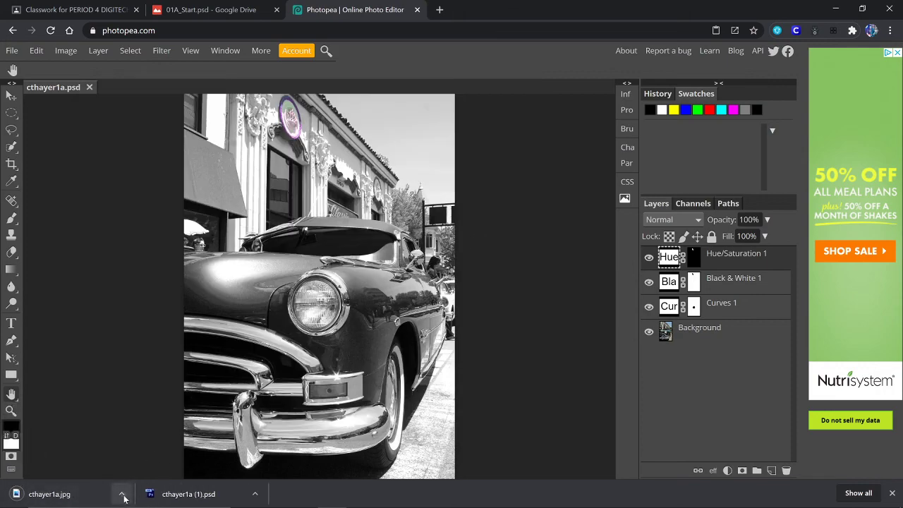
click(122, 494)
- Locate the downloaded 1a JPG in the Downloads folder and view it in Photos
click(137, 453)
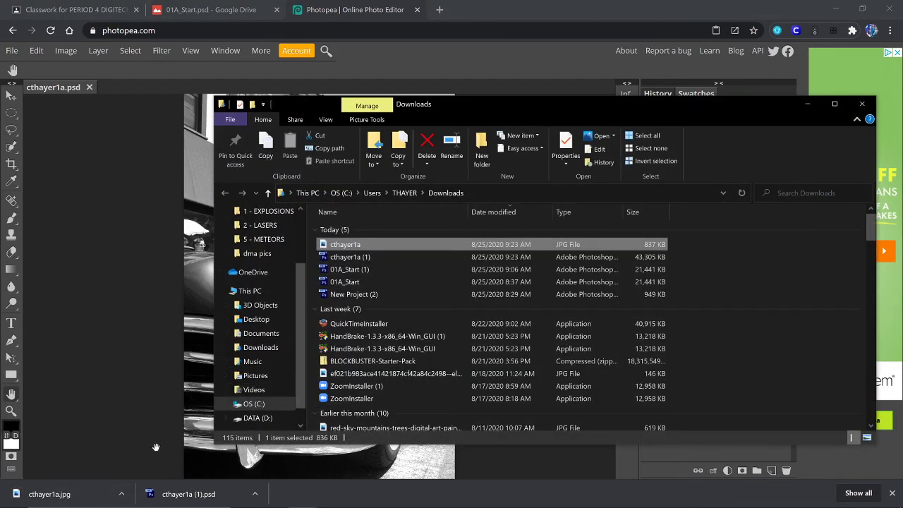
double_click(344, 245)
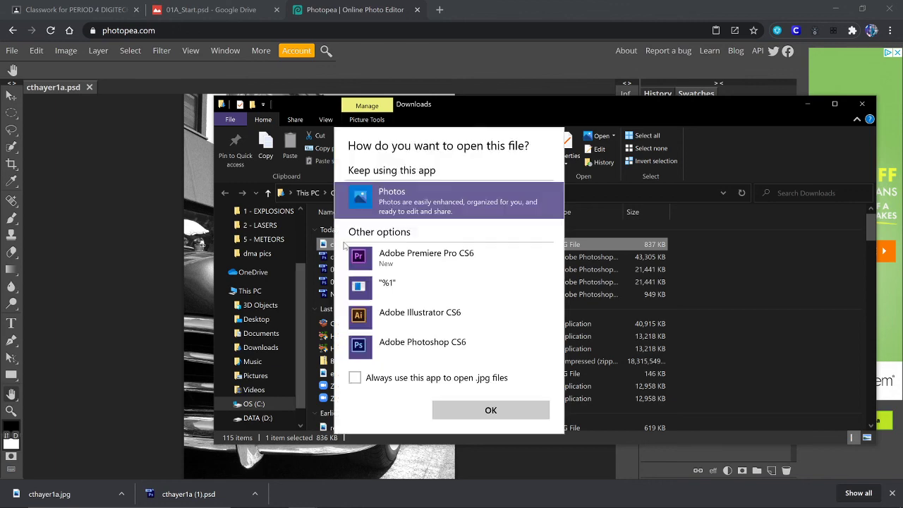
double_click(421, 194)
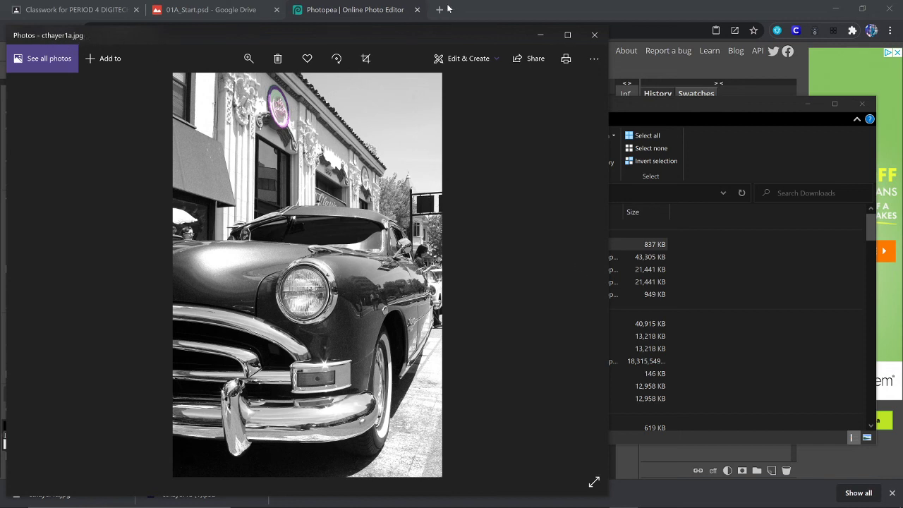
- Close Photos and the Downloads window, returning to OBS
click(593, 36)
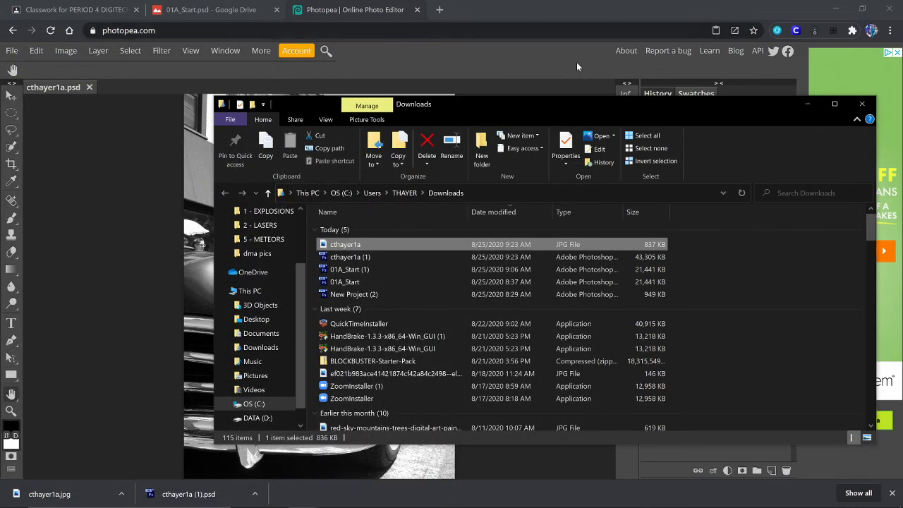
click(861, 105)
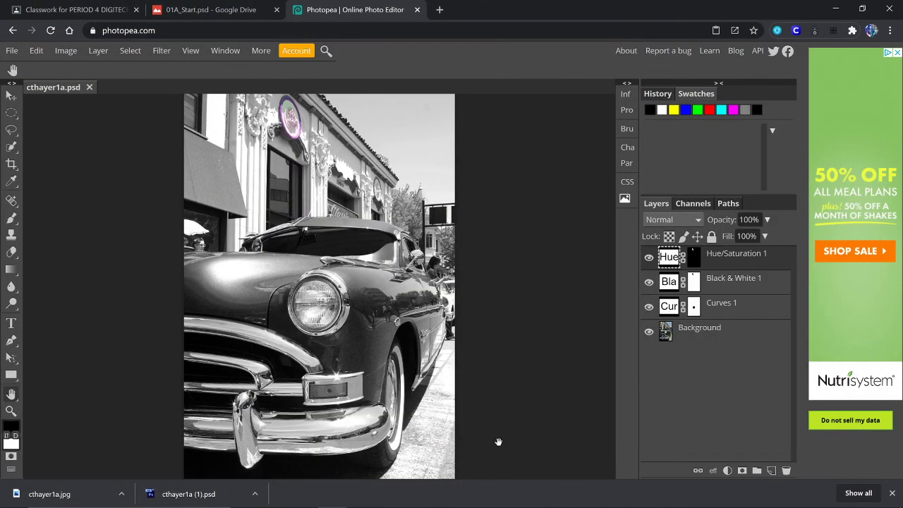
click(594, 496)
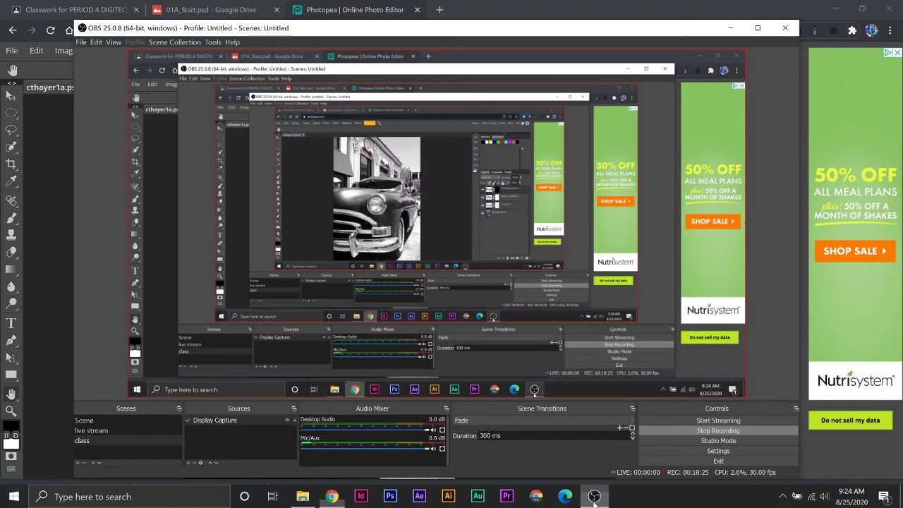